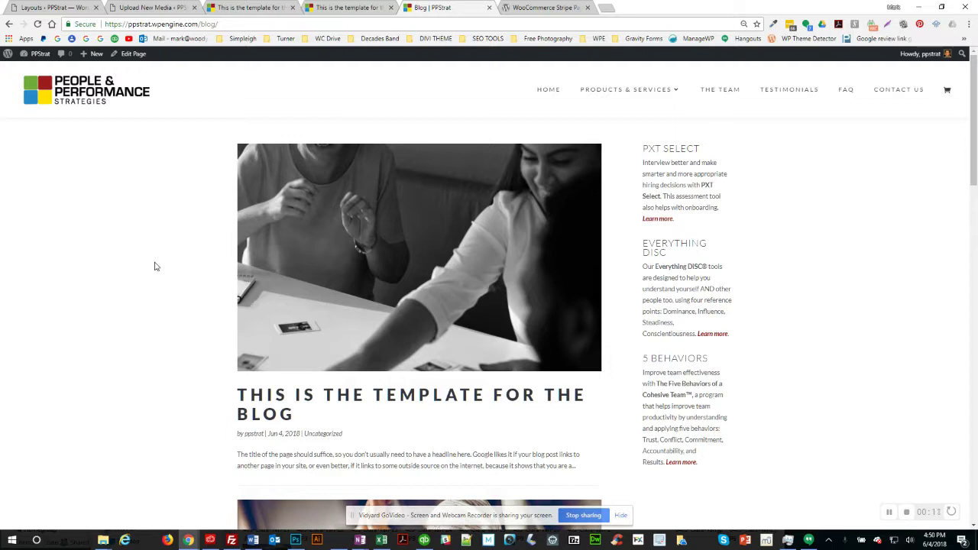
Step: Inspect the blog page's web address and scroll through the blog listing
{"action": "left_click", "coordinate": [188, 25]}
{"action": "left_click", "coordinate": [220, 25]}
{"action": "left_click_drag", "start_coordinate": [153, 24], "coordinate": [220, 24]}
{"action": "left_click", "coordinate": [220, 24]}
{"action": "scroll", "coordinate": [169, 315], "scroll_direction": "down", "scroll_amount": 5}
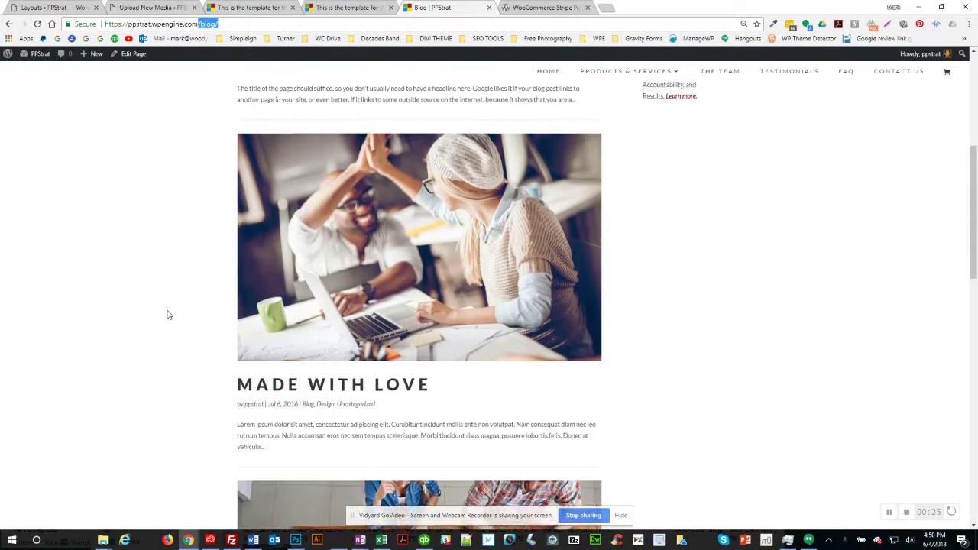
{"action": "scroll", "coordinate": [169, 315], "scroll_direction": "down", "scroll_amount": 2}
{"action": "scroll", "coordinate": [168, 315], "scroll_direction": "up", "scroll_amount": 4}
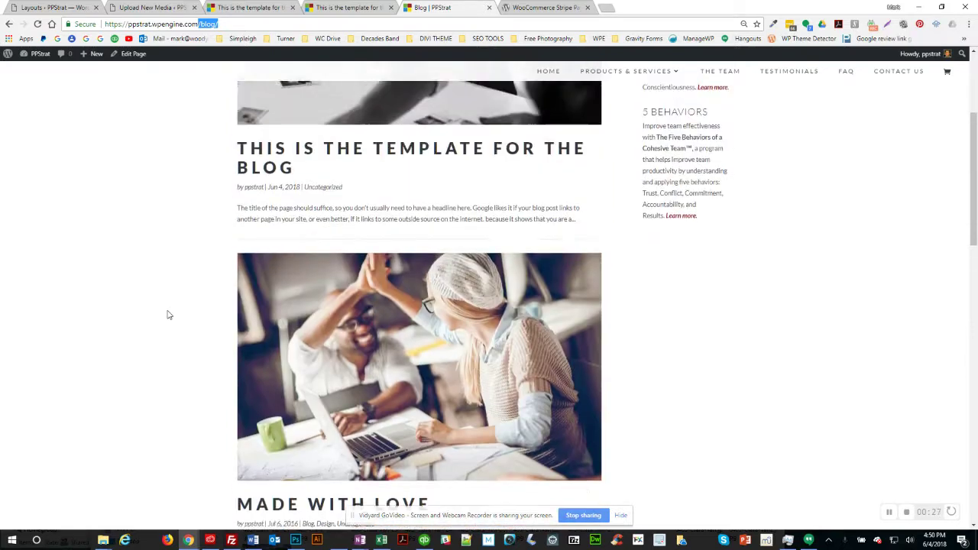
{"action": "scroll", "coordinate": [169, 315], "scroll_direction": "up", "scroll_amount": 4}
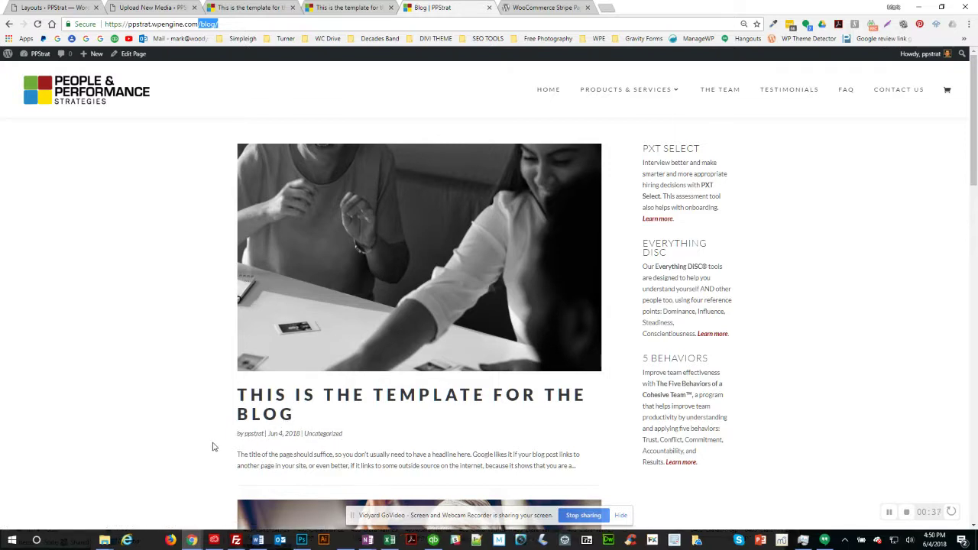
Step: Open the 'This Is the Template for the Blog' post and scroll through its content
{"action": "scroll", "coordinate": [190, 371], "scroll_direction": "down", "scroll_amount": 4}
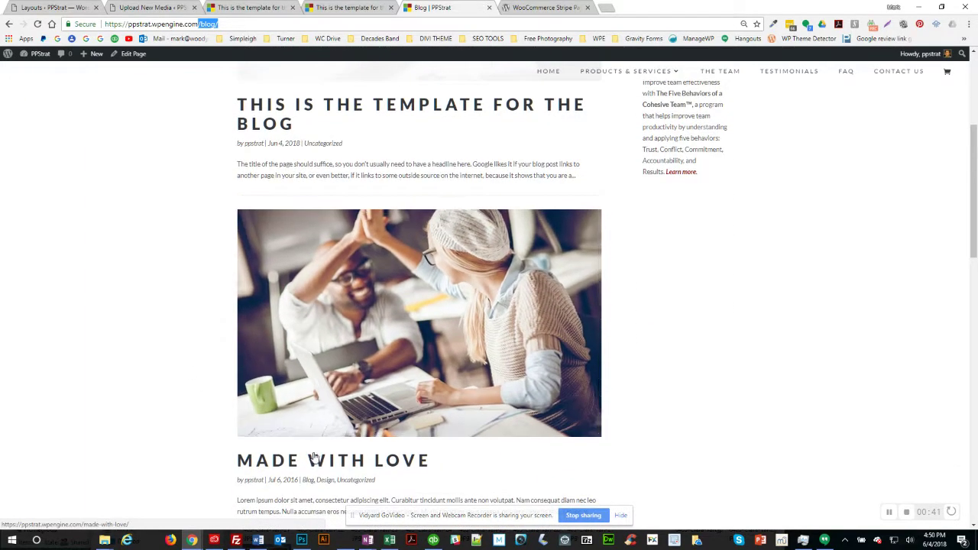
{"action": "scroll", "coordinate": [184, 402], "scroll_direction": "down", "scroll_amount": 2}
{"action": "scroll", "coordinate": [183, 403], "scroll_direction": "up", "scroll_amount": 6}
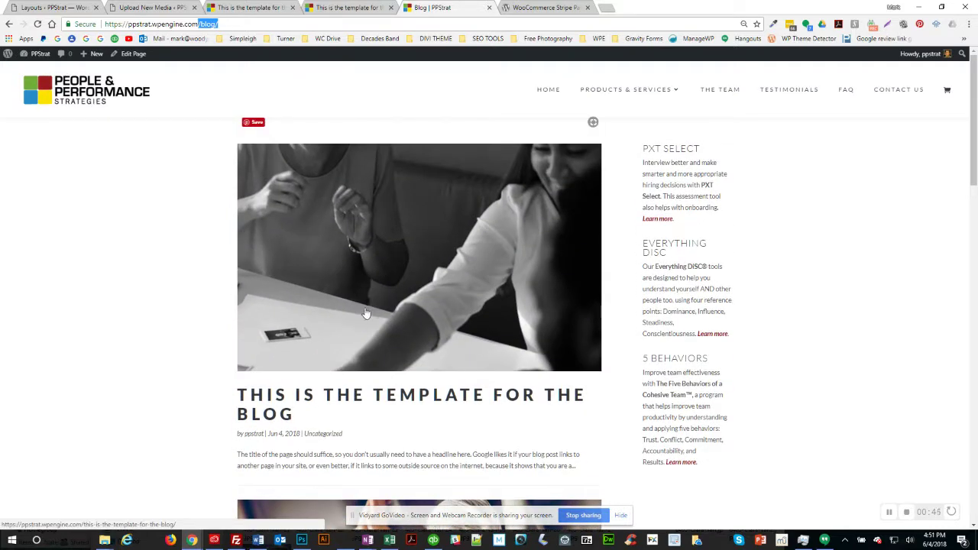
{"action": "left_click", "coordinate": [367, 306]}
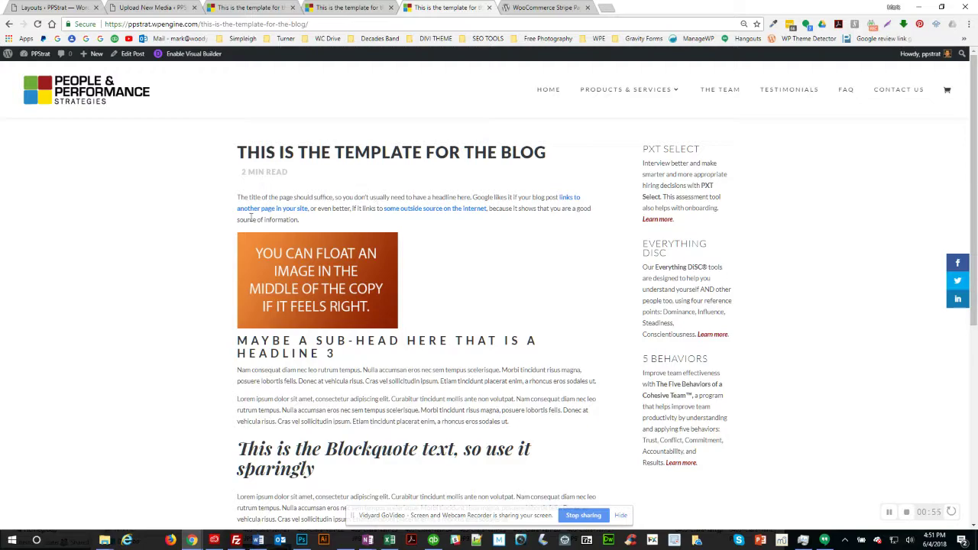
{"action": "scroll", "coordinate": [226, 227], "scroll_direction": "down", "scroll_amount": 4}
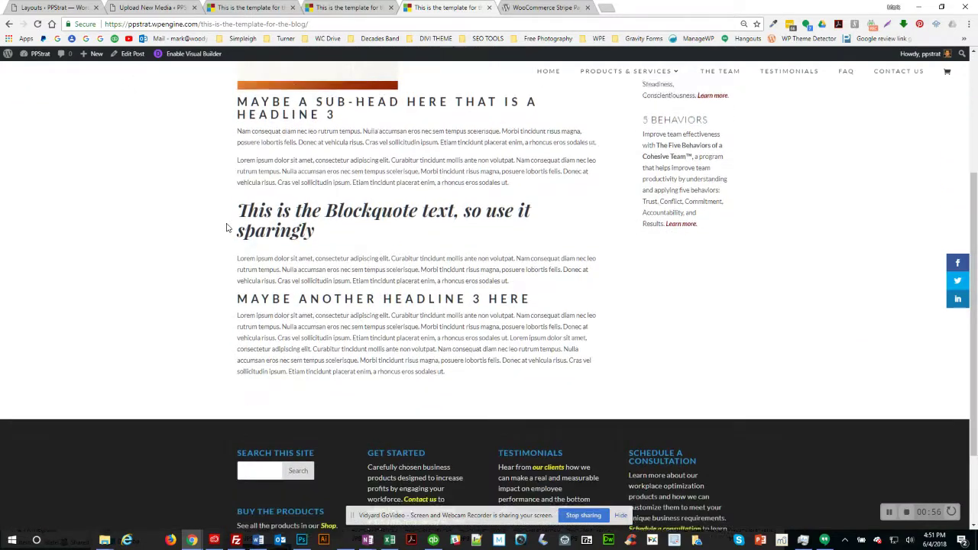
{"action": "scroll", "coordinate": [226, 227], "scroll_direction": "up", "scroll_amount": 4}
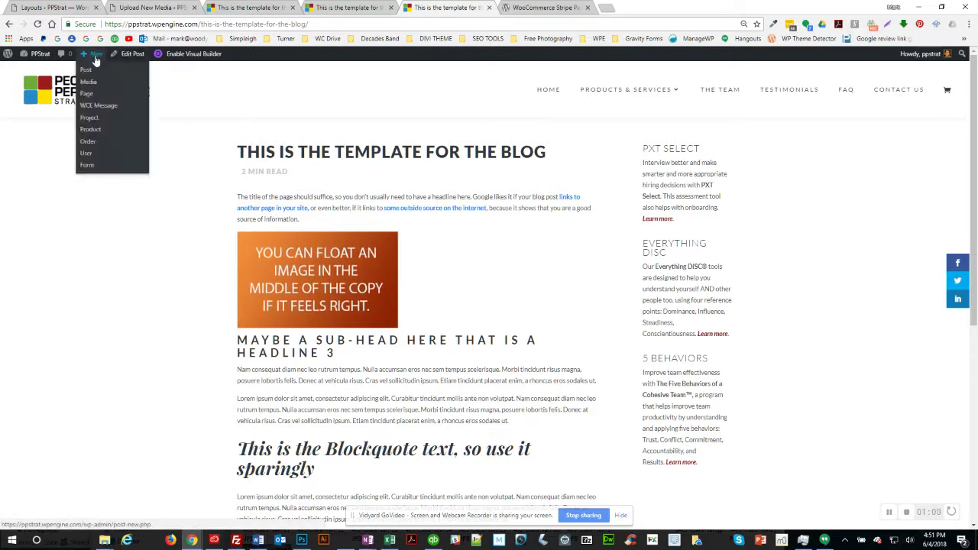
Step: Create a new post titled 'Test Post' and enable the Divi Builder for it
{"action": "left_click", "coordinate": [87, 71]}
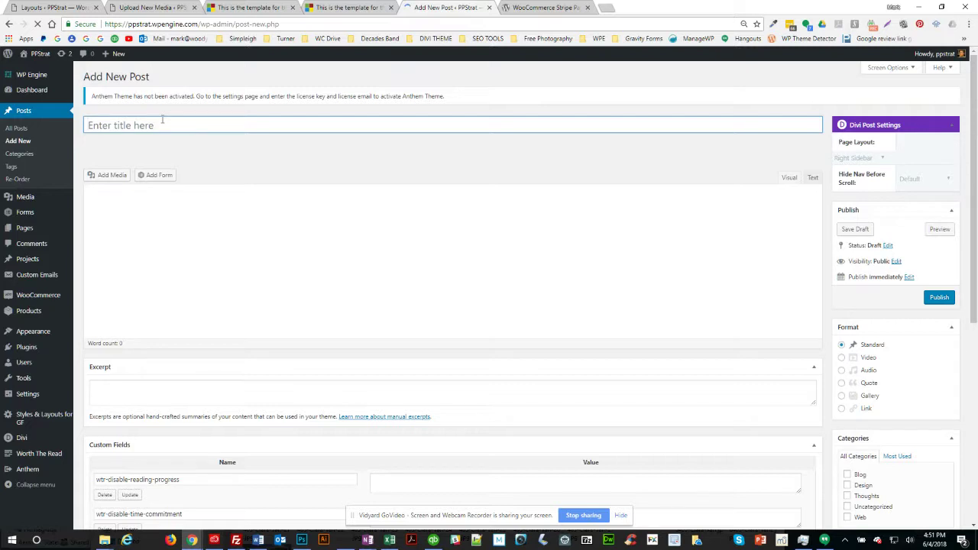
{"action": "left_click", "coordinate": [151, 125]}
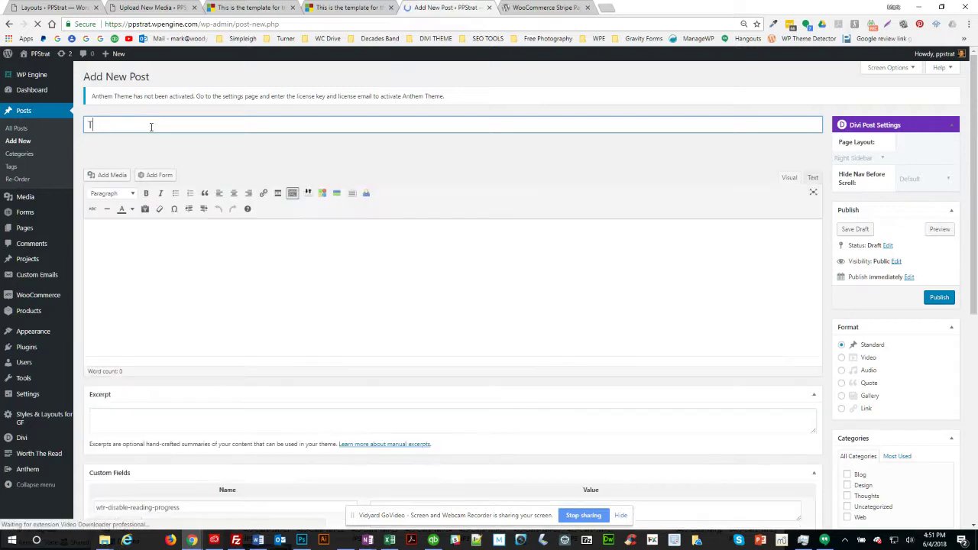
{"action": "type", "text": "Test Post"}
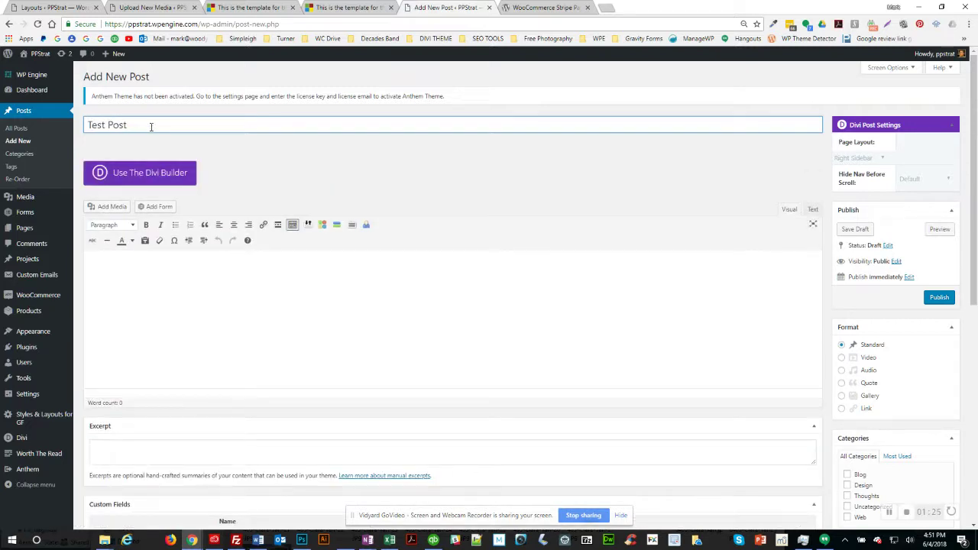
{"action": "left_click", "coordinate": [149, 186]}
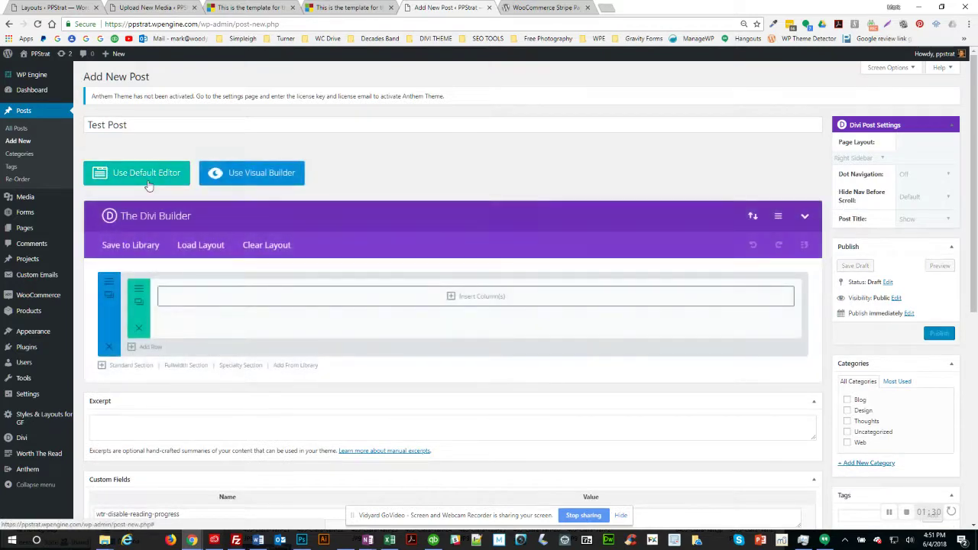
Step: Search saved layouts for 'mac' and load 'MAC blog post template 2018-06-04' into the post
{"action": "left_click", "coordinate": [207, 246]}
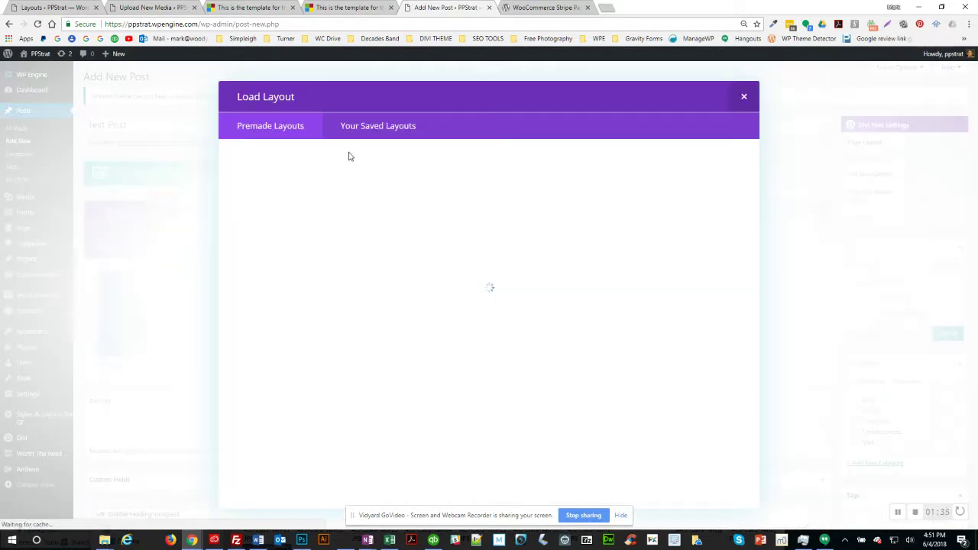
{"action": "left_click", "coordinate": [363, 131]}
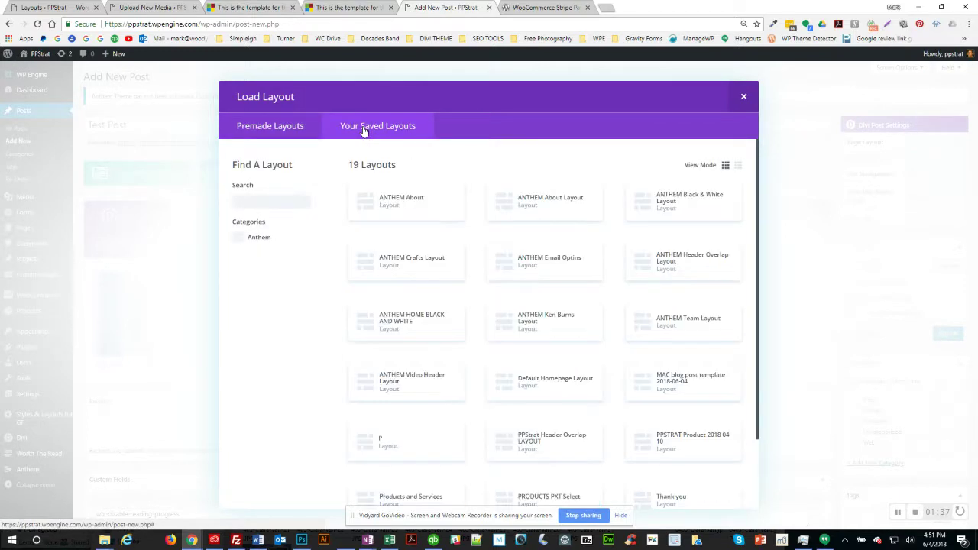
{"action": "left_click", "coordinate": [263, 200]}
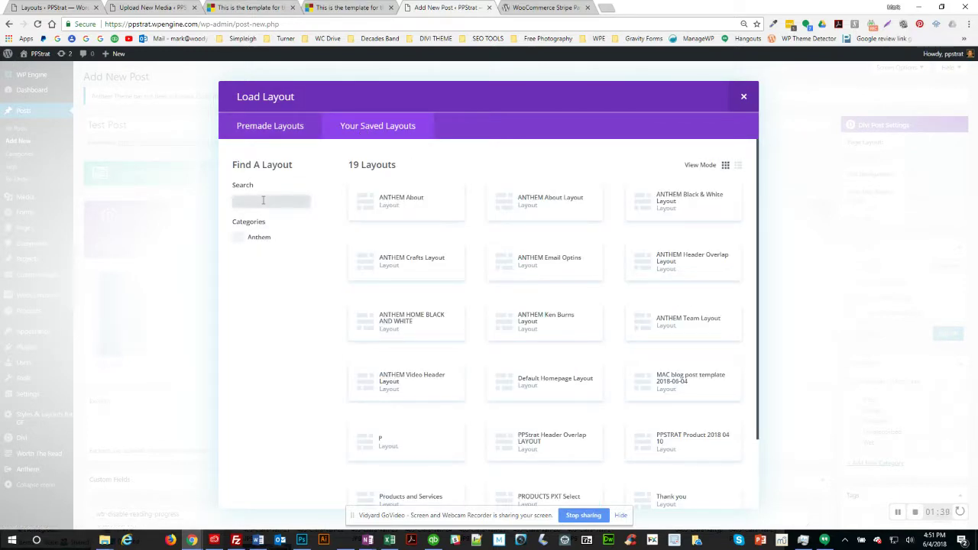
{"action": "type", "text": "mac"}
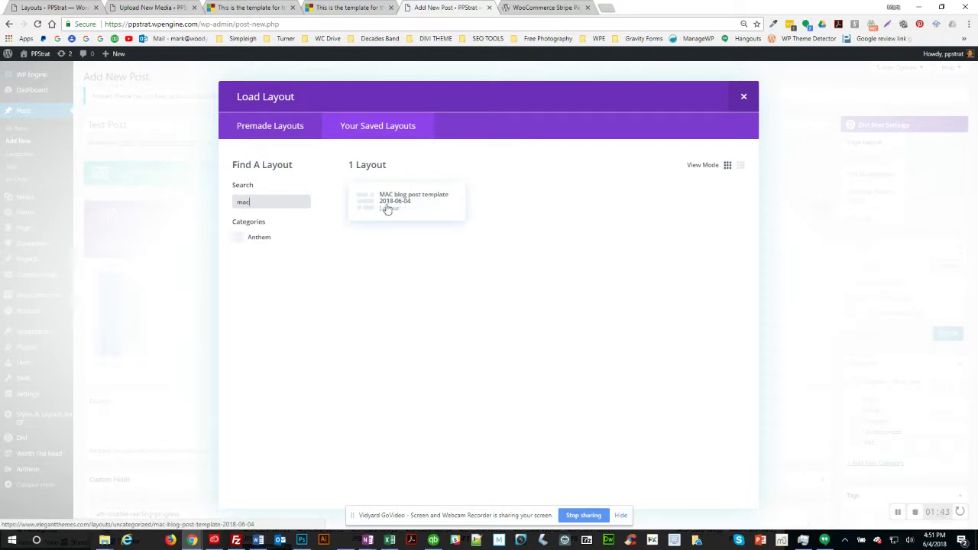
{"action": "left_click", "coordinate": [369, 205]}
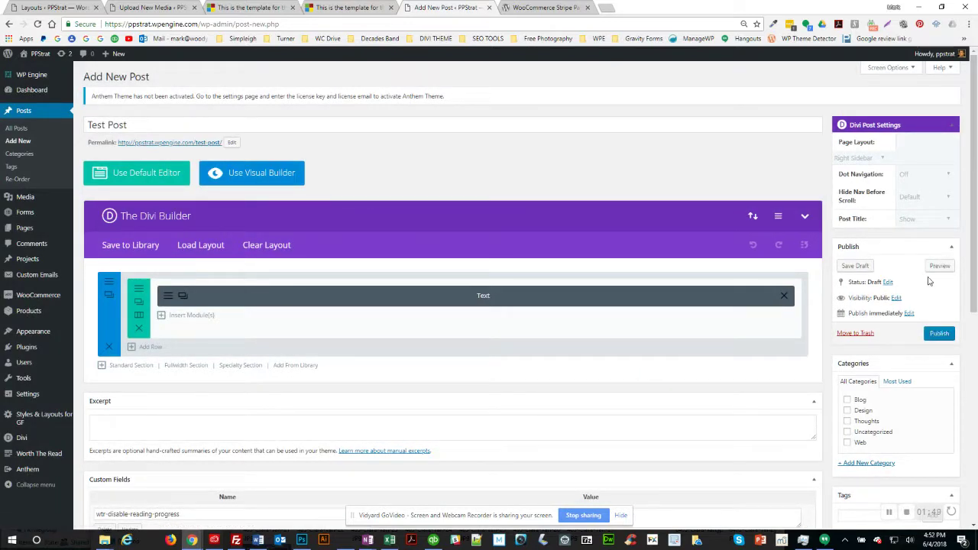
Step: Preview Test Post, scroll the rendered template layout, and go back to the editor tab
{"action": "left_click", "coordinate": [938, 269]}
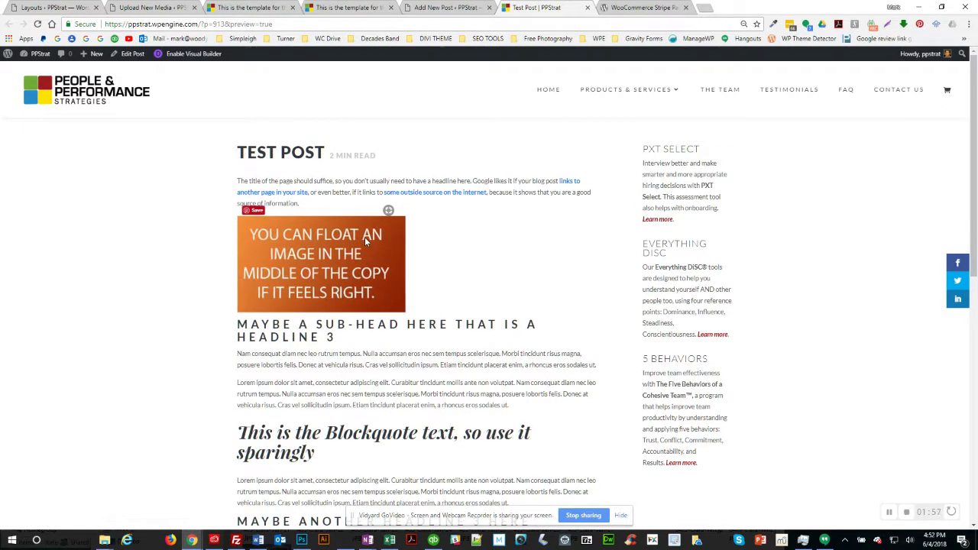
{"action": "scroll", "coordinate": [277, 332], "scroll_direction": "down", "scroll_amount": 2}
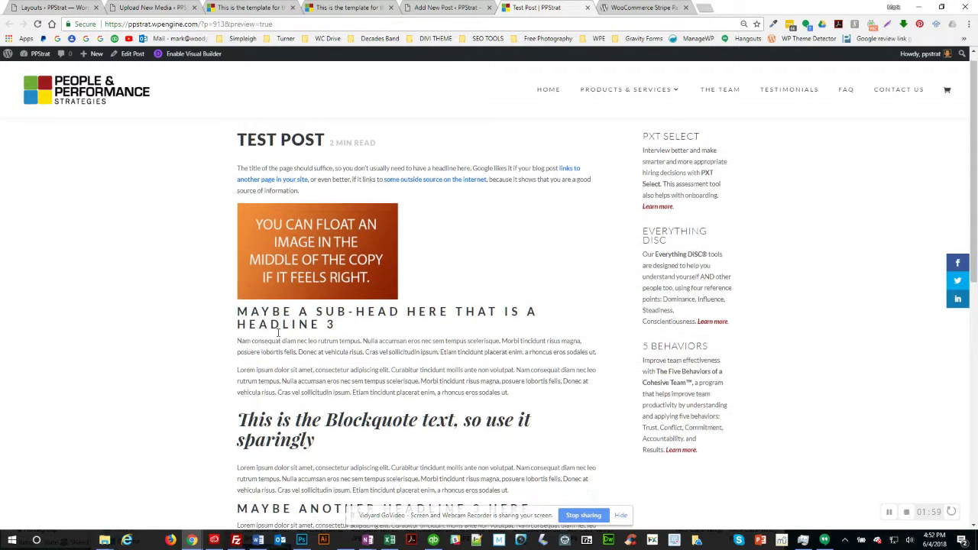
{"action": "scroll", "coordinate": [278, 332], "scroll_direction": "up", "scroll_amount": 3}
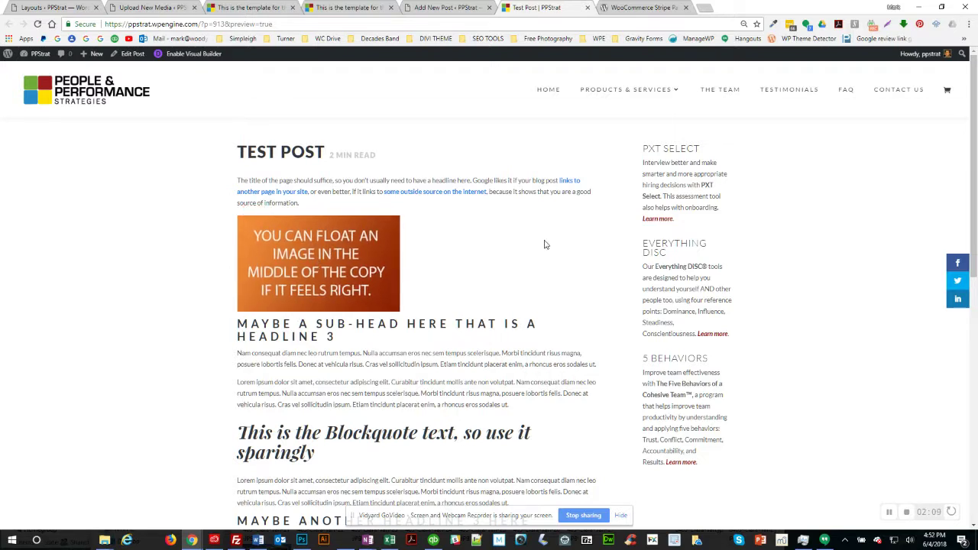
{"action": "left_click", "coordinate": [447, 8]}
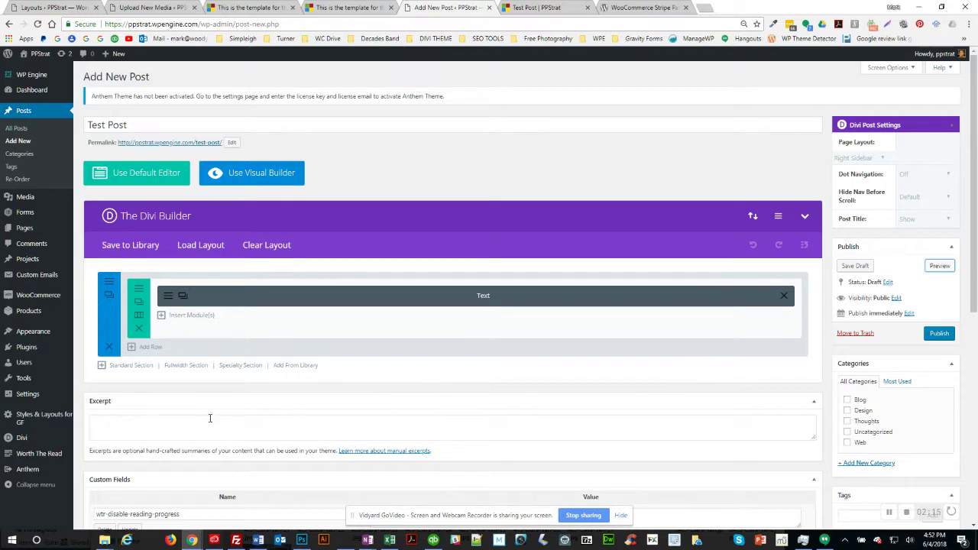
Step: Load the /blog listing in the template post's tab and select the first excerpt sentence
{"action": "left_click", "coordinate": [256, 10]}
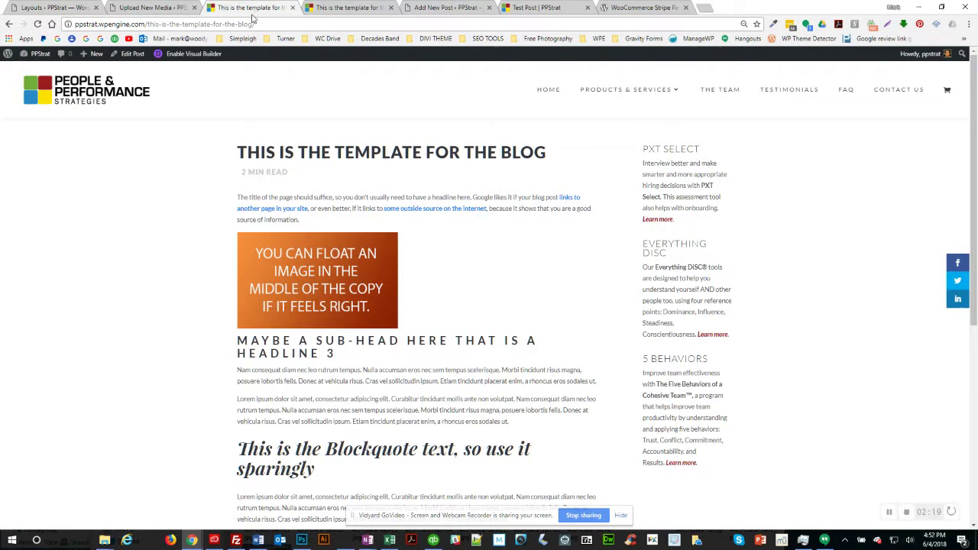
{"action": "left_click", "coordinate": [343, 8]}
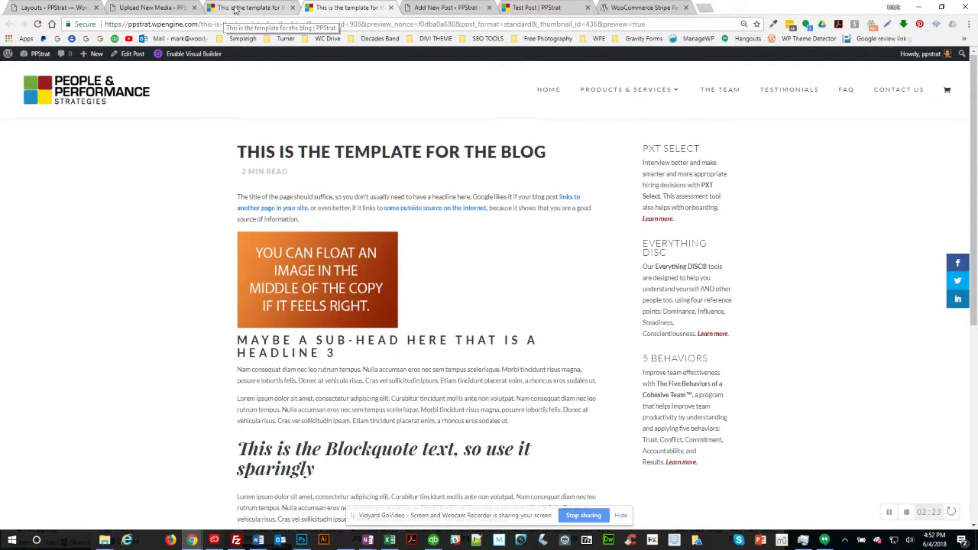
{"action": "left_click", "coordinate": [233, 9]}
{"action": "left_click", "coordinate": [152, 24]}
{"action": "left_click_drag", "start_coordinate": [145, 23], "coordinate": [257, 24]}
{"action": "type", "text": "/blog"}
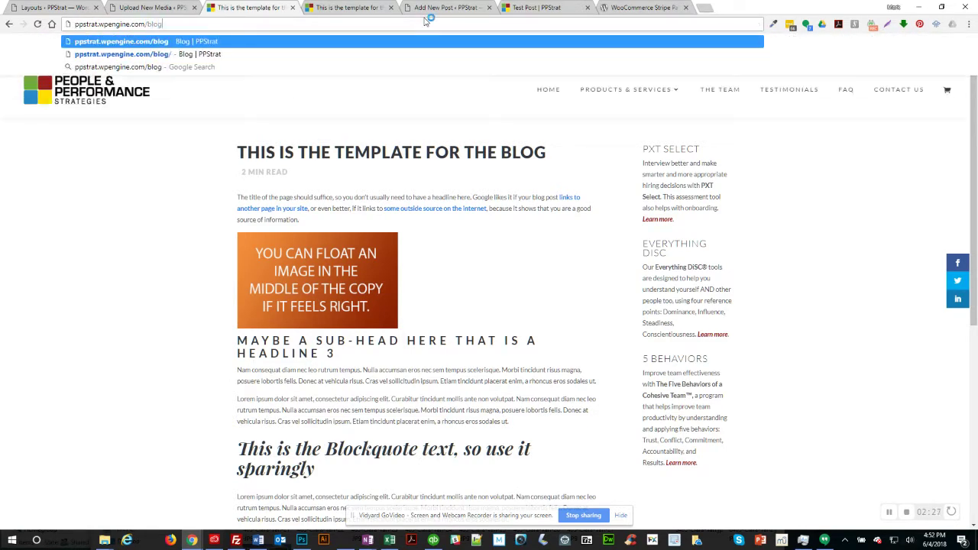
{"action": "key", "text": "Return"}
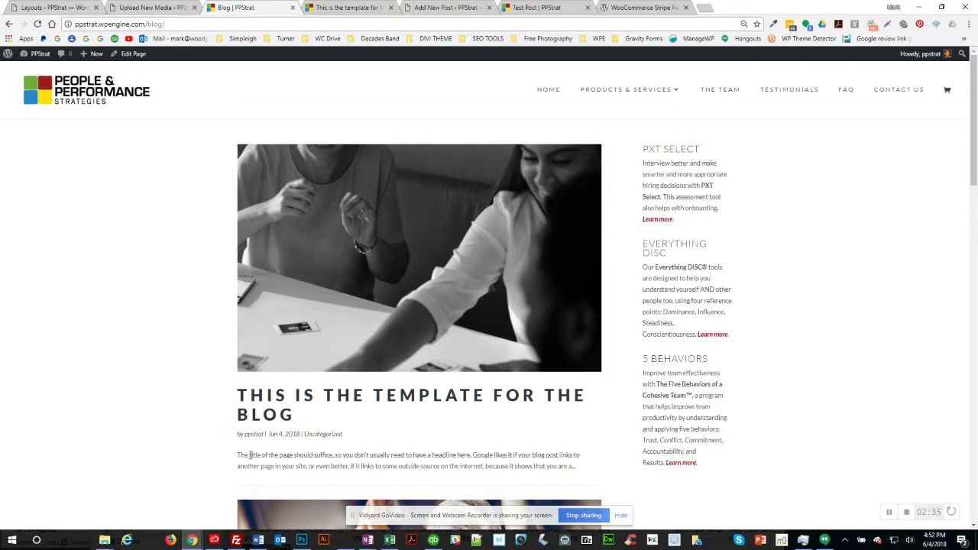
{"action": "left_click_drag", "start_coordinate": [256, 456], "coordinate": [469, 455]}
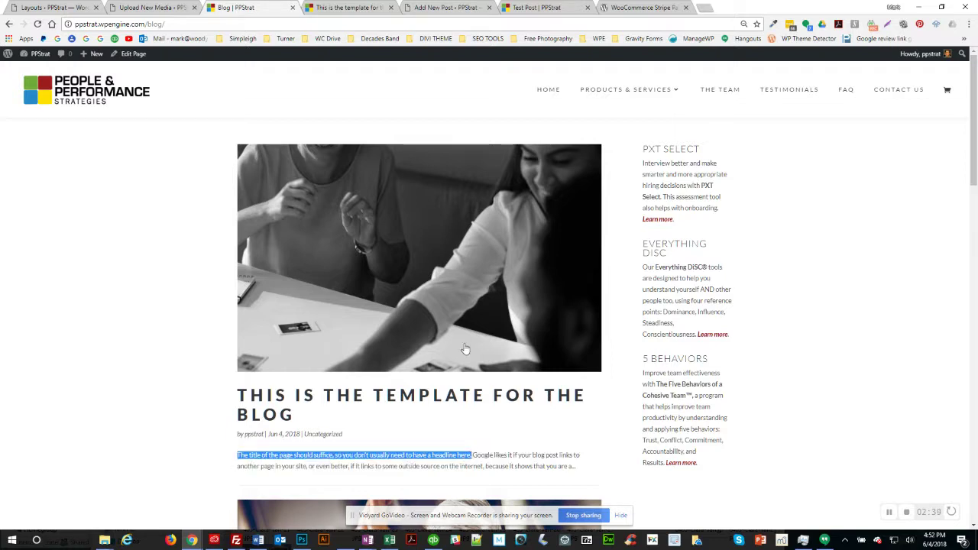
{"action": "left_click", "coordinate": [448, 7]}
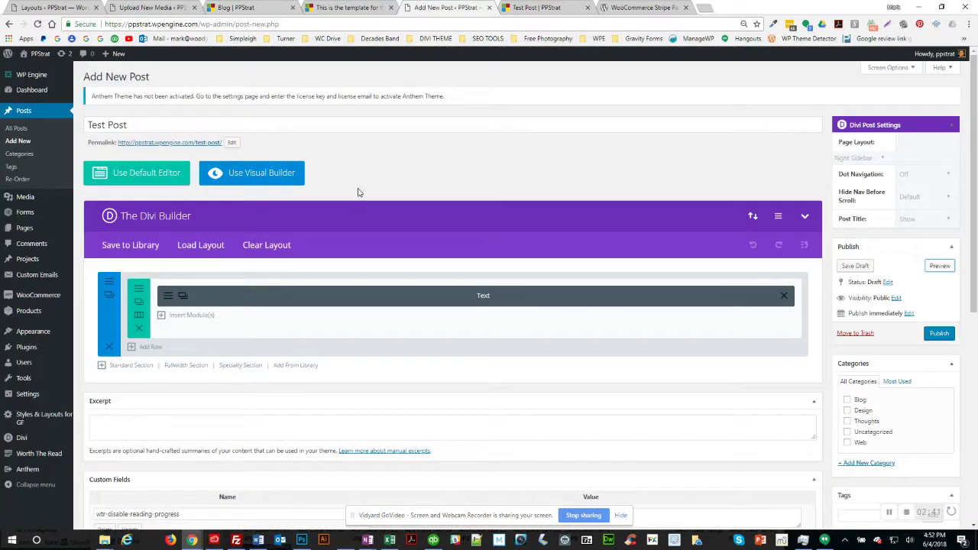
Step: Collapse the Monarch Sharing Stats and Custom Fields boxes
{"action": "scroll", "coordinate": [322, 396], "scroll_direction": "down", "scroll_amount": 3}
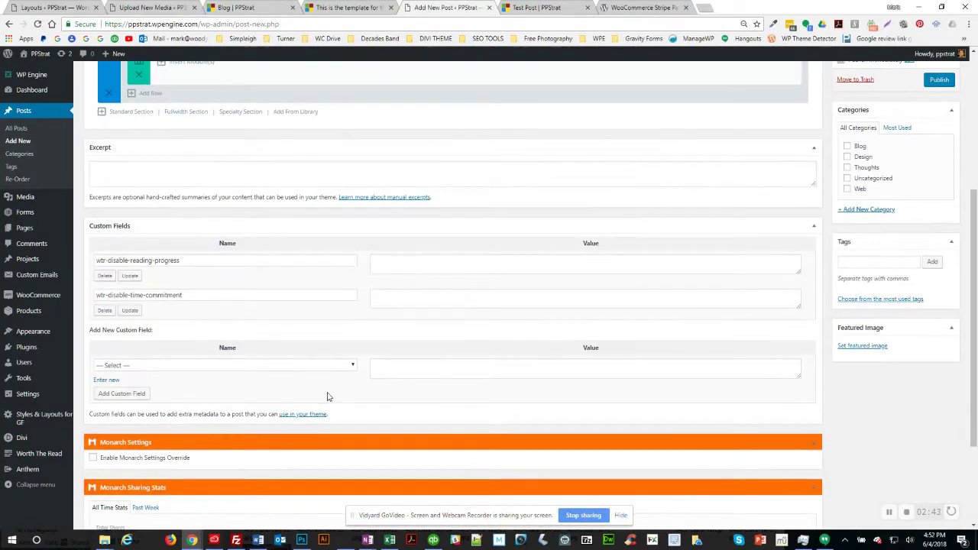
{"action": "scroll", "coordinate": [327, 396], "scroll_direction": "down", "scroll_amount": 2}
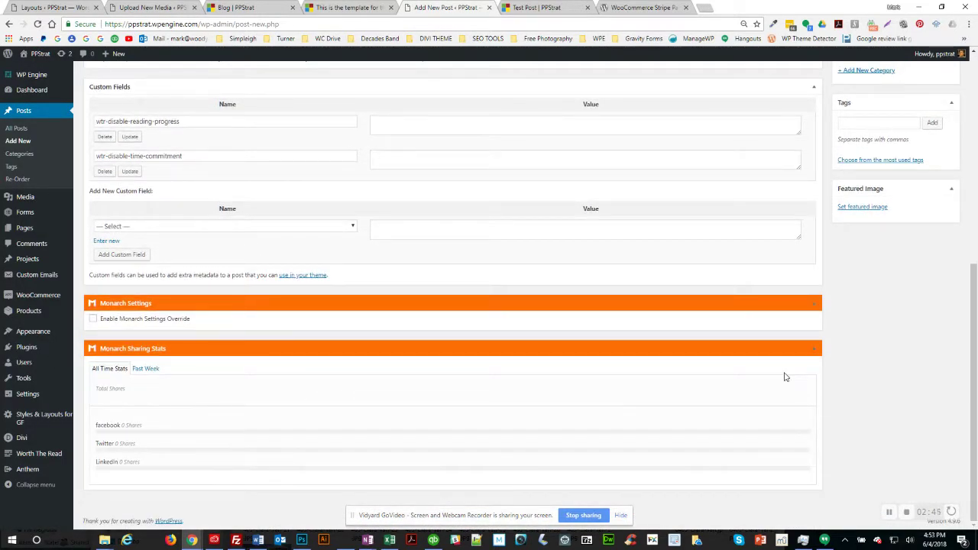
{"action": "left_click", "coordinate": [816, 354]}
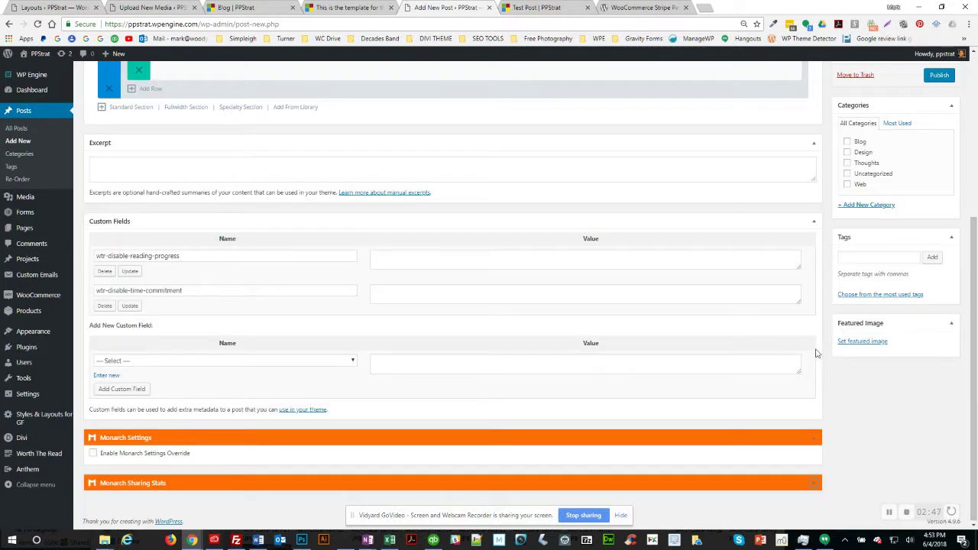
{"action": "left_click", "coordinate": [814, 221]}
Step: Paste a sample sentence into the Excerpt, clear it again, and open the Text module settings
{"action": "left_click", "coordinate": [127, 302]}
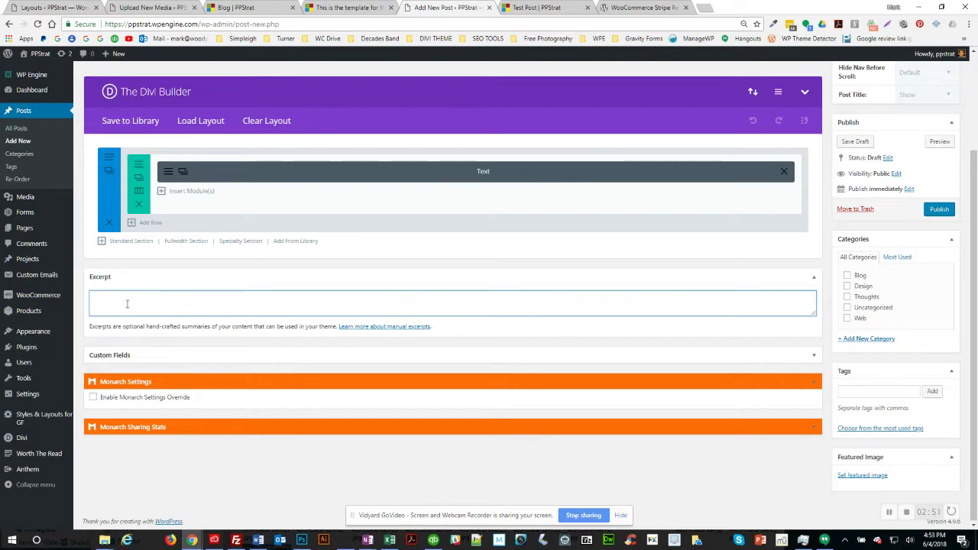
{"action": "type", "text": "The title of the page should suffice, so you don't usually need to have a headline here."}
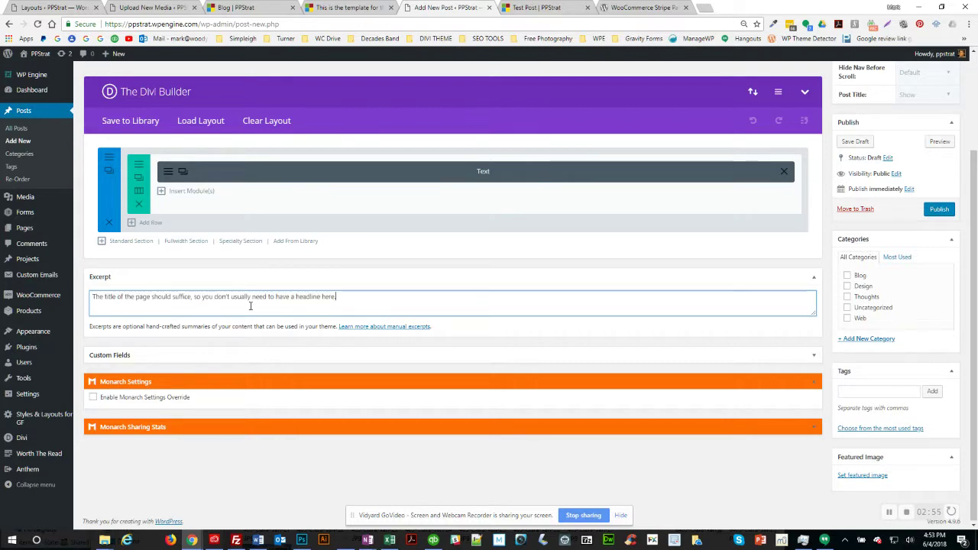
{"action": "key", "text": "ctrl+a"}
{"action": "key", "text": "BackSpace"}
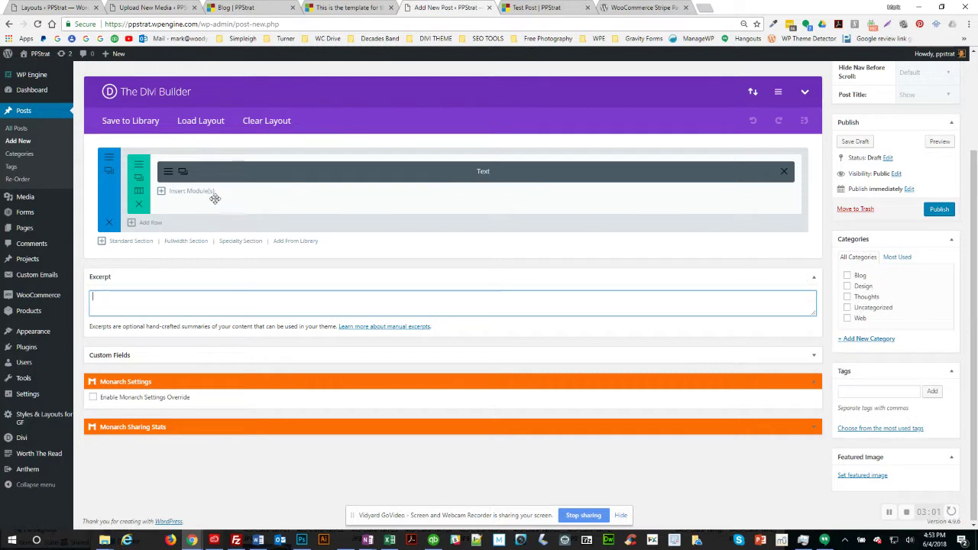
{"action": "left_click", "coordinate": [168, 174]}
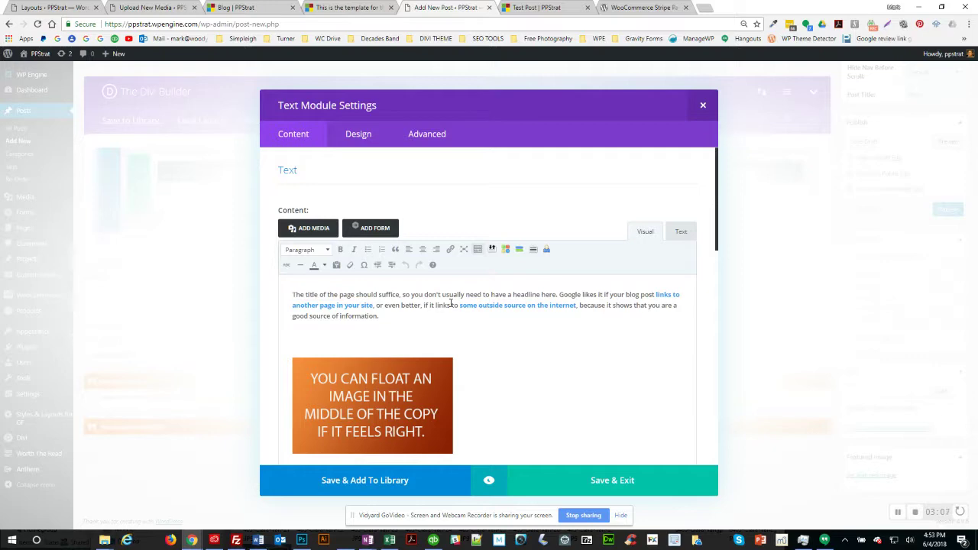
{"action": "key", "text": "alt+Tab"}
{"action": "key", "text": "alt+Tab"}
{"action": "key", "text": "alt+Tab"}
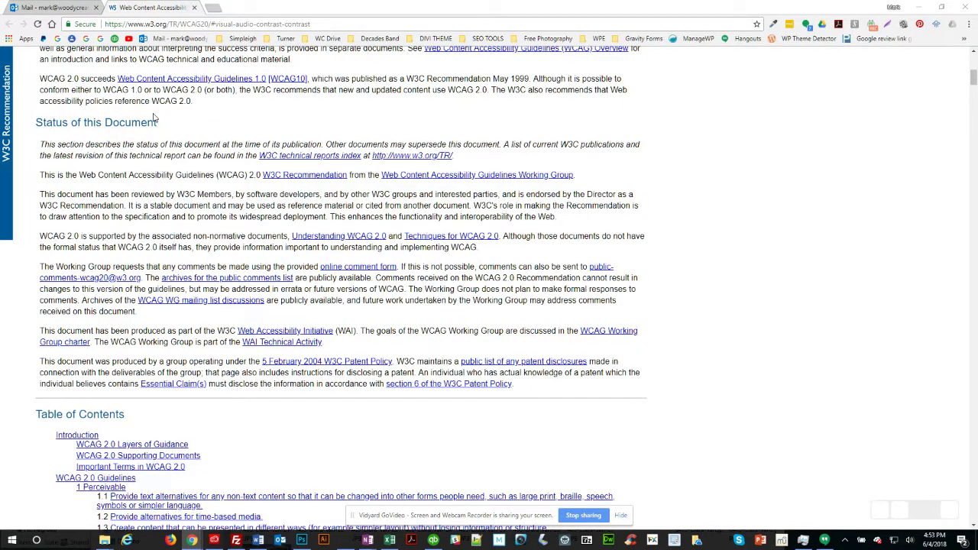
{"action": "key", "text": "alt+Tab"}
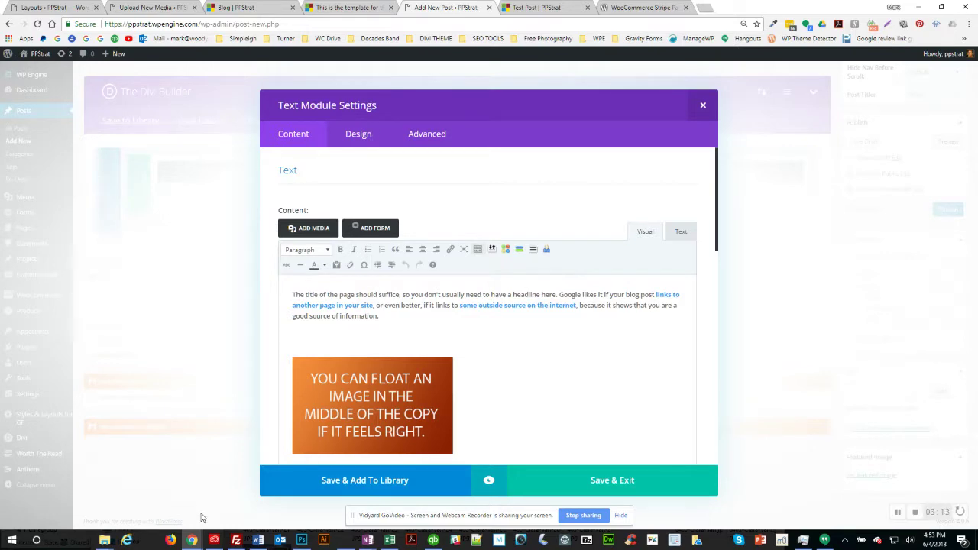
{"action": "left_click", "coordinate": [898, 513]}
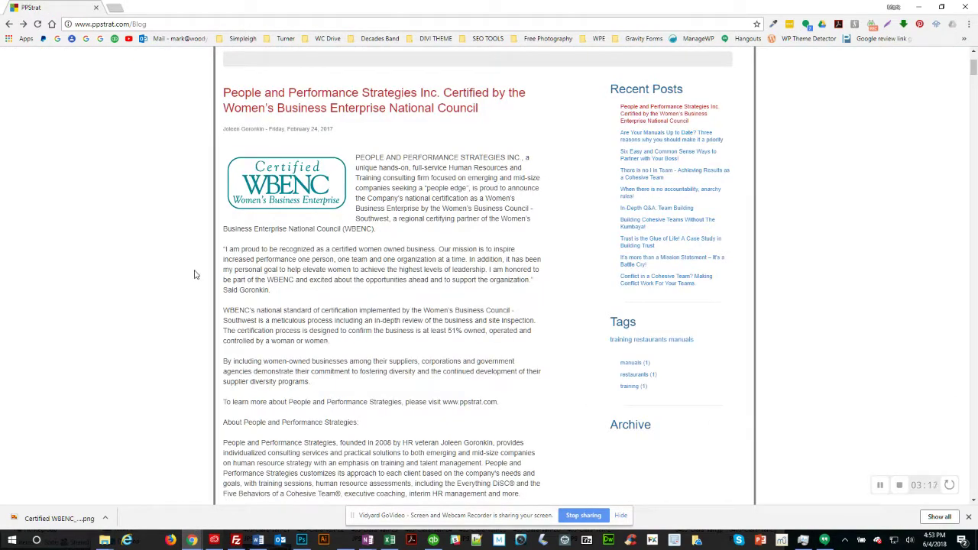
Step: Select the WBENC certification post's title on the old PPStrat blog and return to WordPress
{"action": "scroll", "coordinate": [128, 227], "scroll_direction": "up", "scroll_amount": 2}
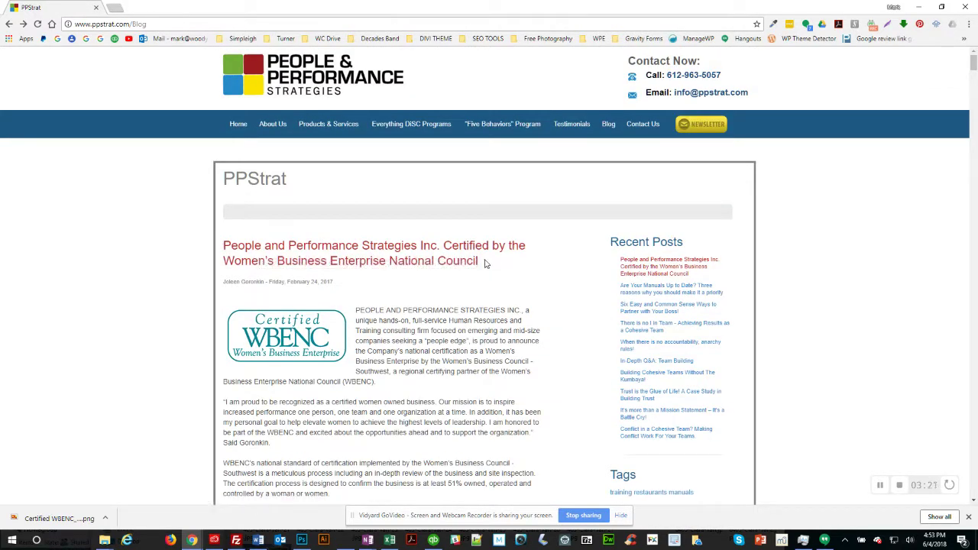
{"action": "left_click_drag", "start_coordinate": [480, 262], "coordinate": [225, 248]}
{"action": "key", "text": "ctrl+c"}
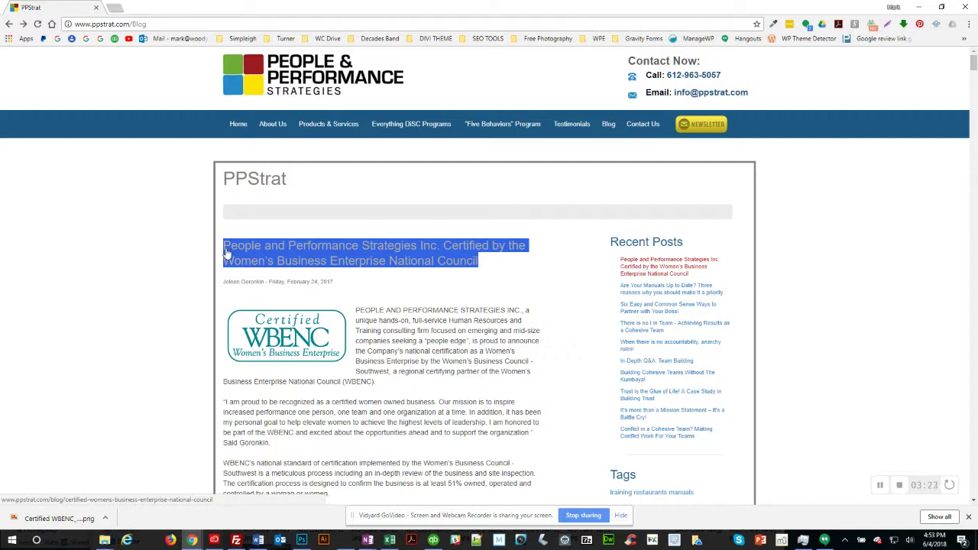
{"action": "key", "text": "alt+Tab"}
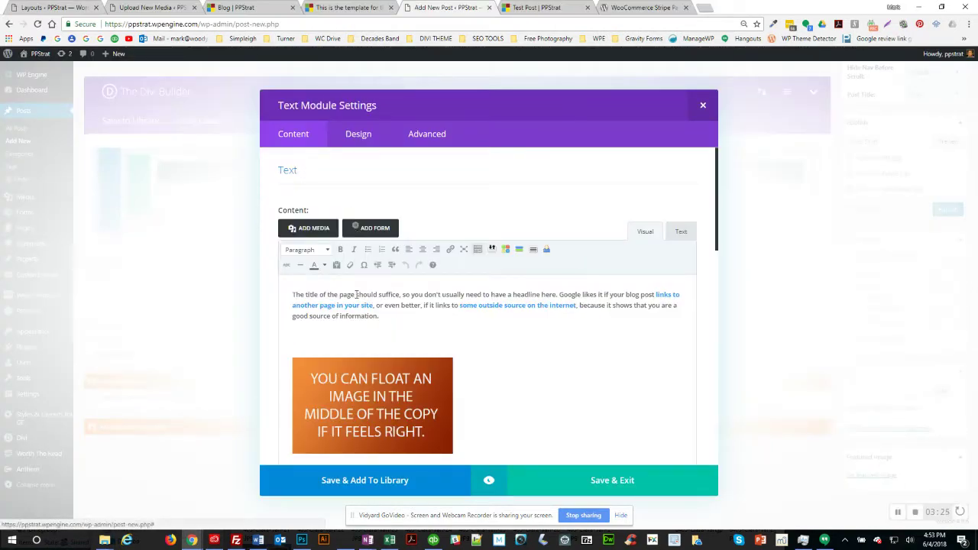
Step: Save the Text module and replace 'Test Post' with the copied WBENC certification title
{"action": "left_click", "coordinate": [612, 479]}
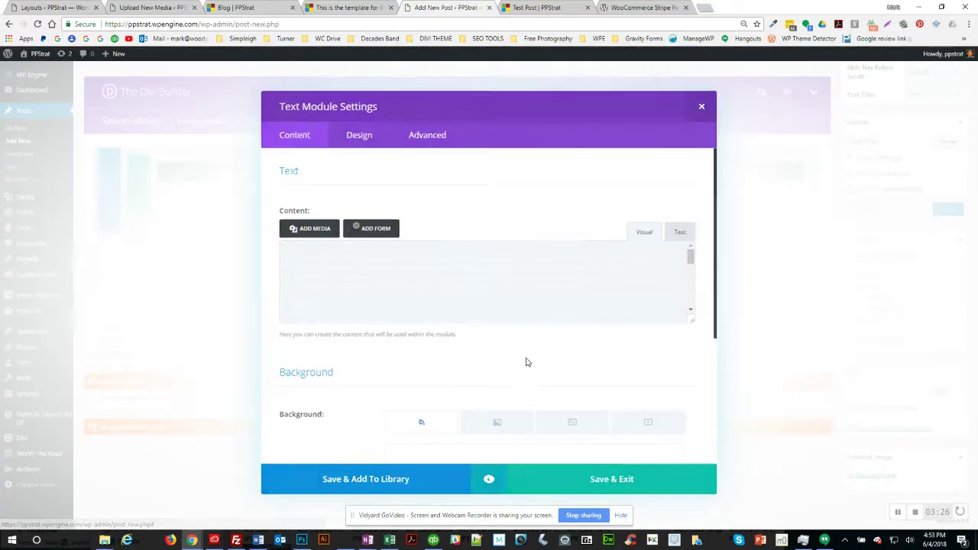
{"action": "scroll", "coordinate": [257, 242], "scroll_direction": "up", "scroll_amount": 2}
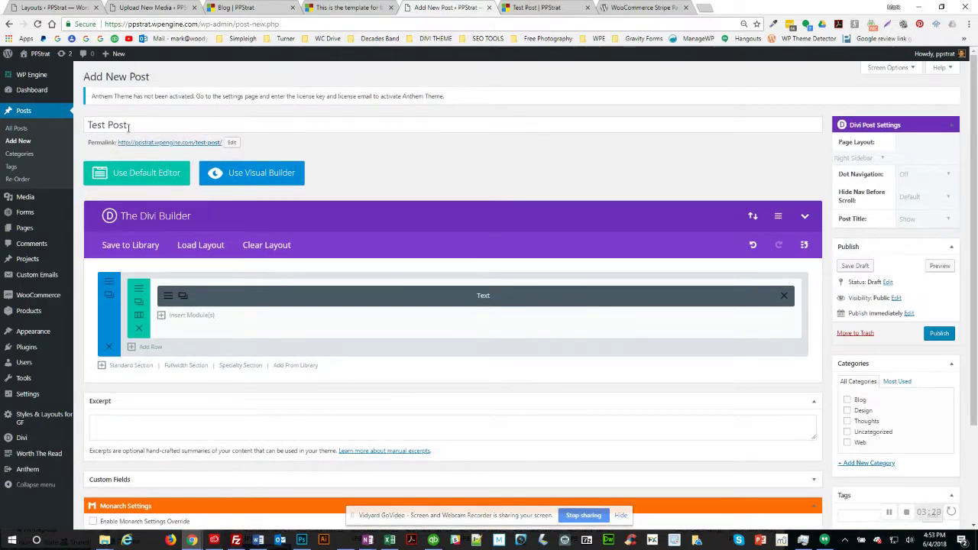
{"action": "left_click_drag", "start_coordinate": [135, 125], "coordinate": [75, 115]}
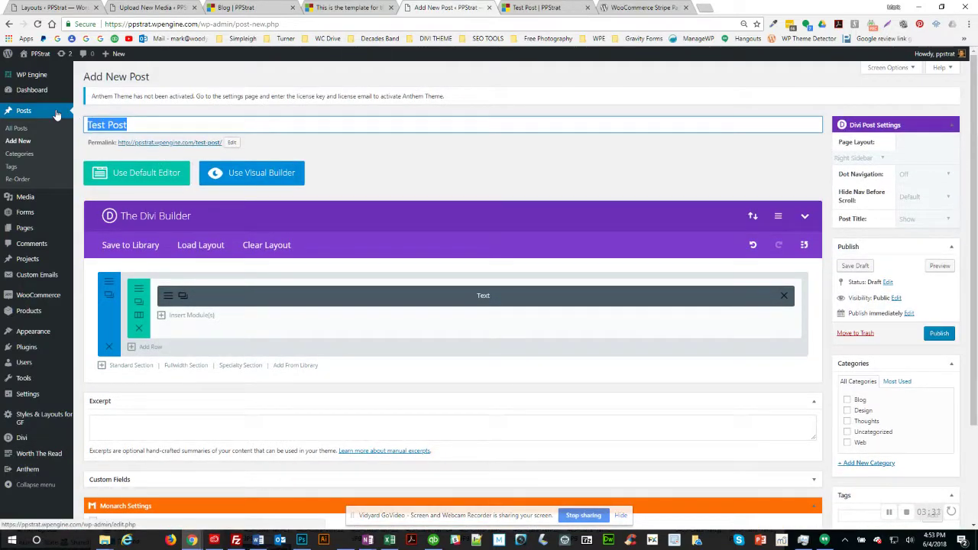
{"action": "key", "text": "ctrl+v"}
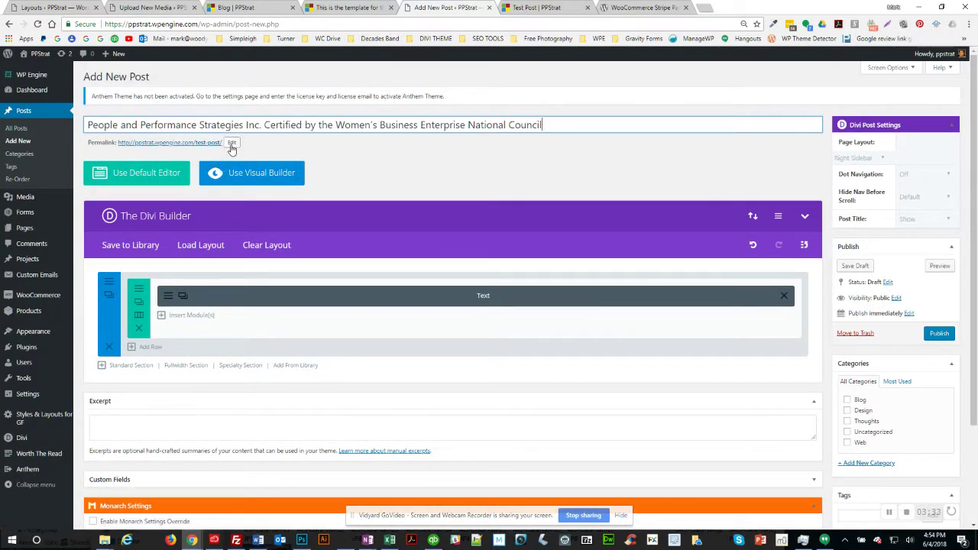
Step: Replace the test-post permalink slug with the pasted title and confirm it
{"action": "left_click", "coordinate": [231, 144]}
{"action": "triple_click", "coordinate": [206, 143]}
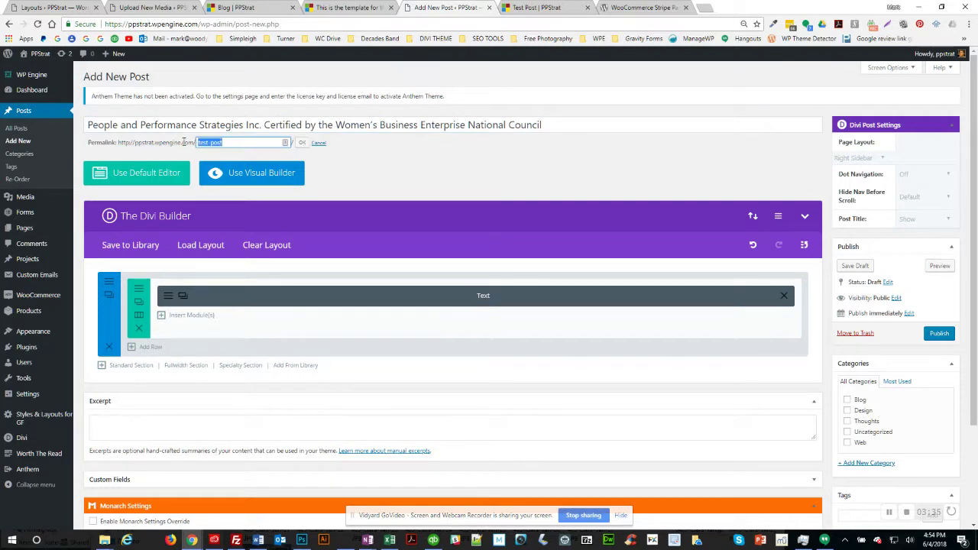
{"action": "key", "text": "ctrl+v"}
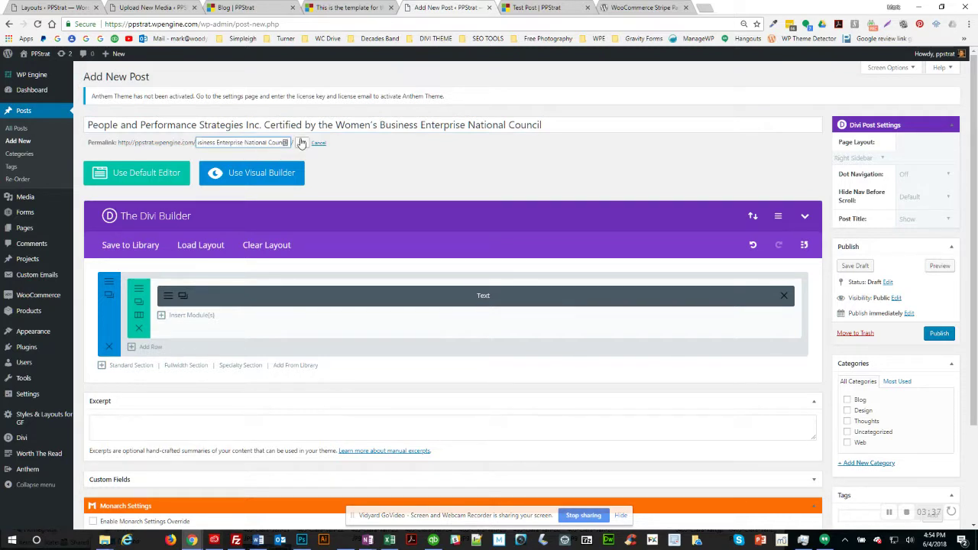
{"action": "left_click", "coordinate": [301, 143]}
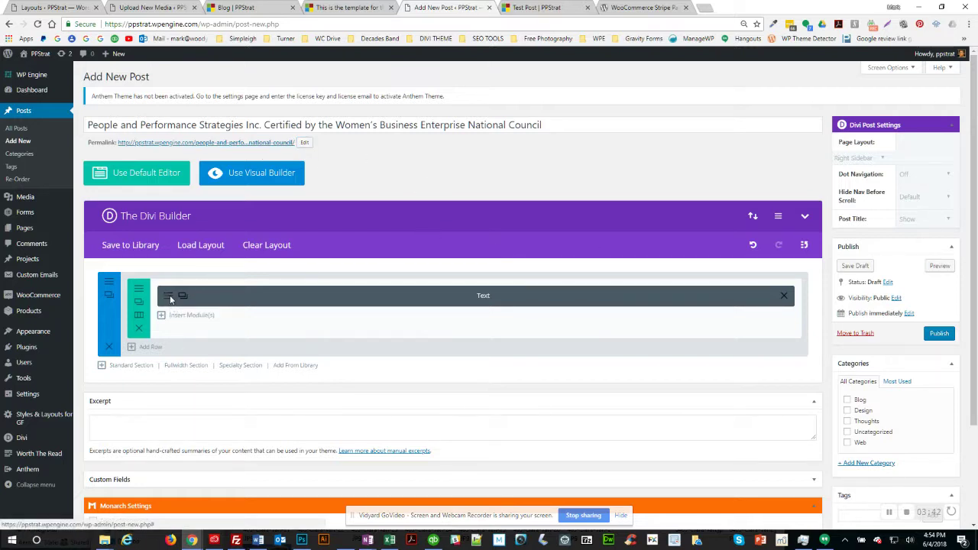
Step: Reopen the Text module settings and select the old post's body from PEOPLE to the end
{"action": "left_click", "coordinate": [500, 295]}
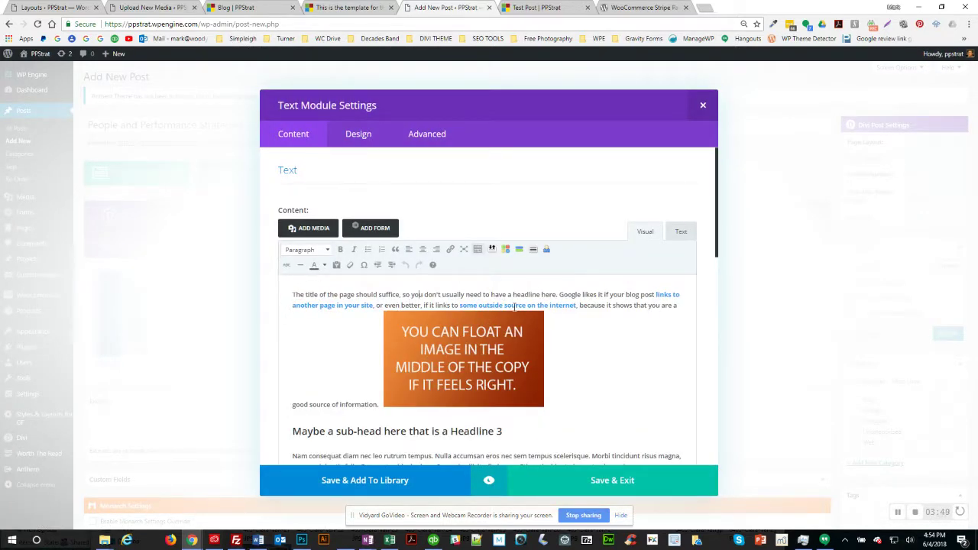
{"action": "key", "text": "alt+Tab"}
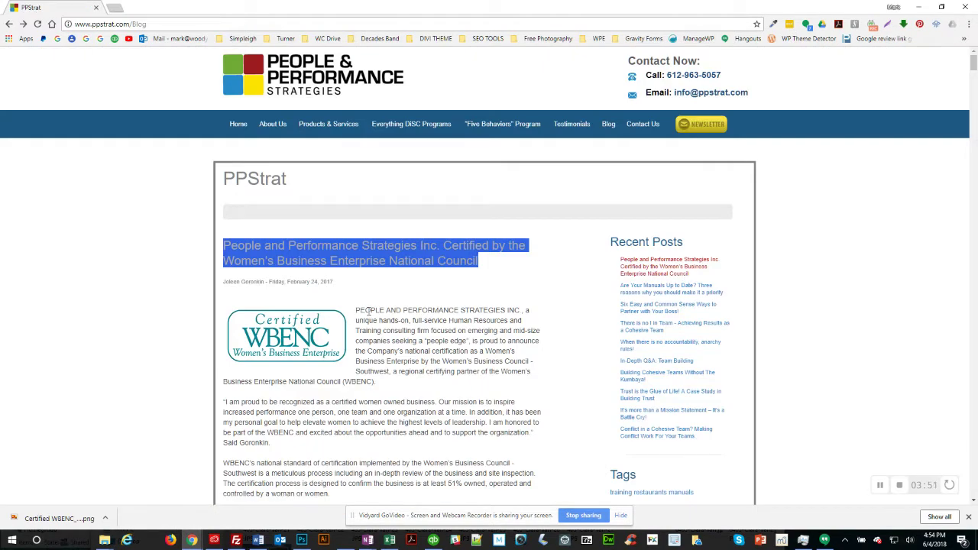
{"action": "double_click", "coordinate": [369, 310]}
{"action": "scroll", "coordinate": [403, 339], "scroll_direction": "down", "scroll_amount": 5}
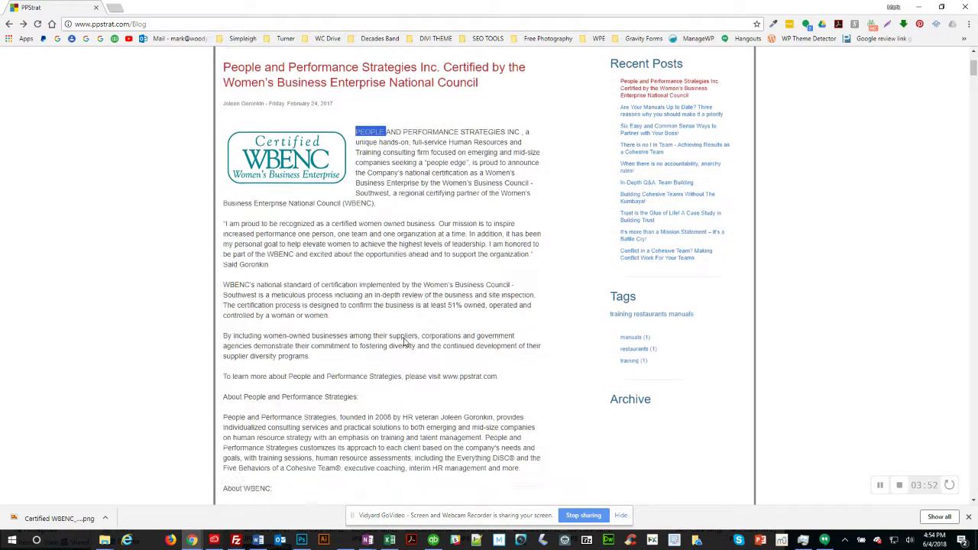
{"action": "left_click", "coordinate": [287, 332], "text": "shift"}
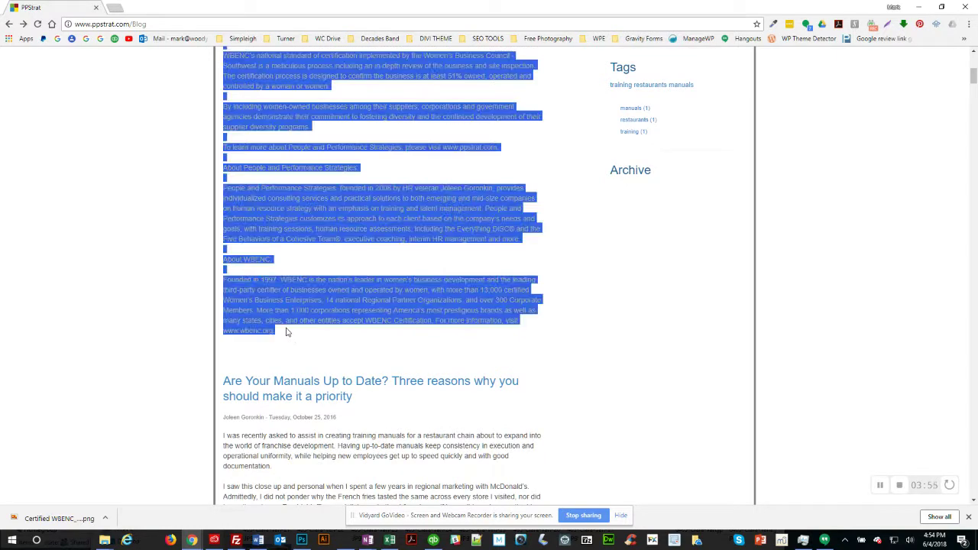
{"action": "key", "text": "alt+Tab"}
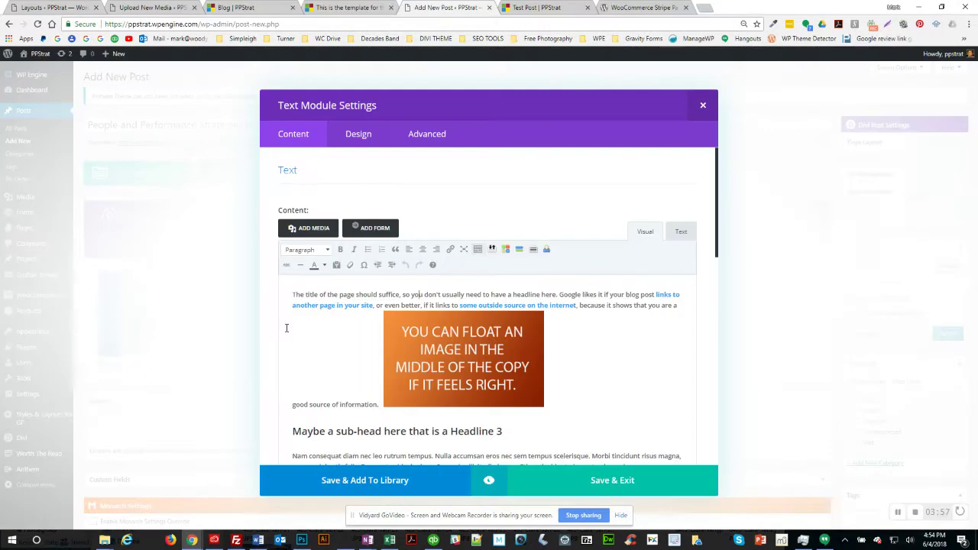
Step: Select all template body text in the Text module and paste the WBENC announcement over it
{"action": "left_click", "coordinate": [332, 302]}
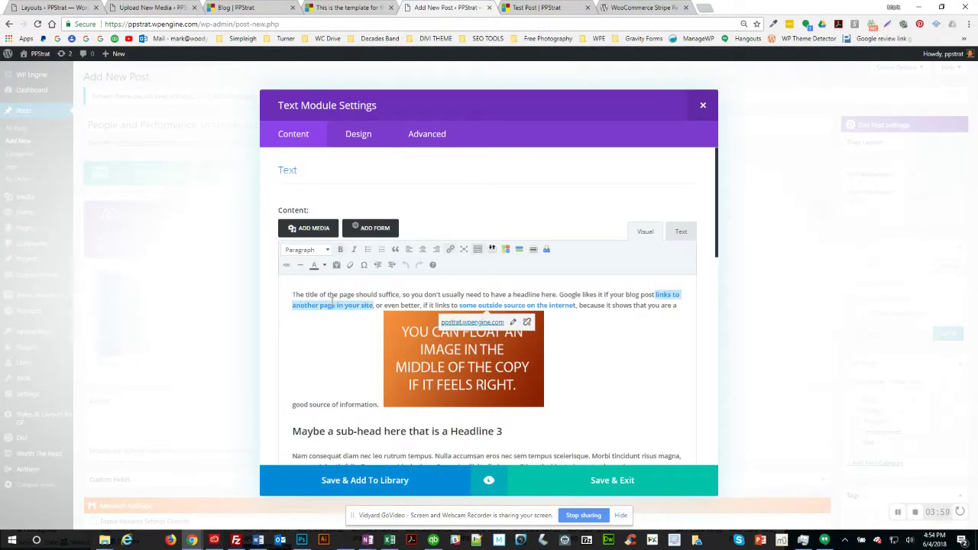
{"action": "key", "text": "ctrl+a"}
{"action": "scroll", "coordinate": [331, 301], "scroll_direction": "down", "scroll_amount": 3}
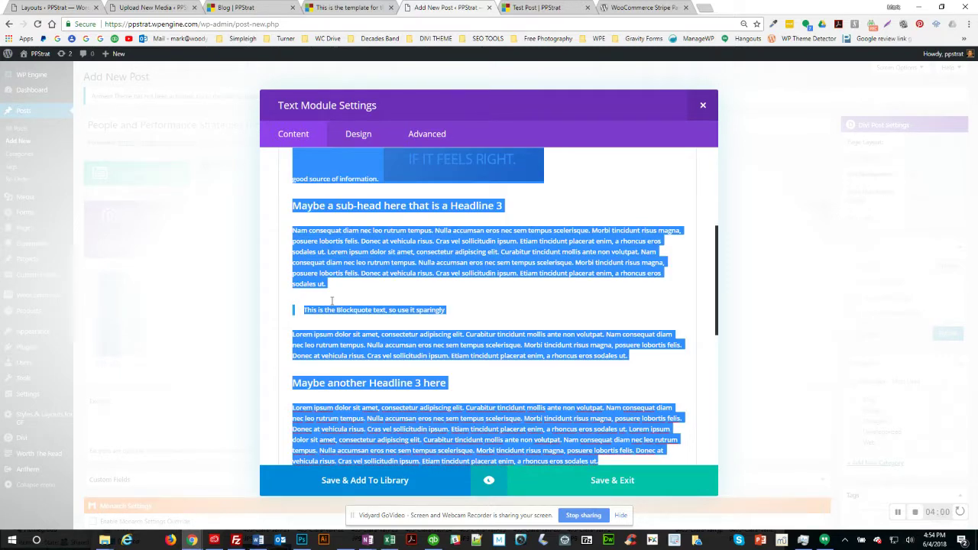
{"action": "key", "text": "ctrl+v"}
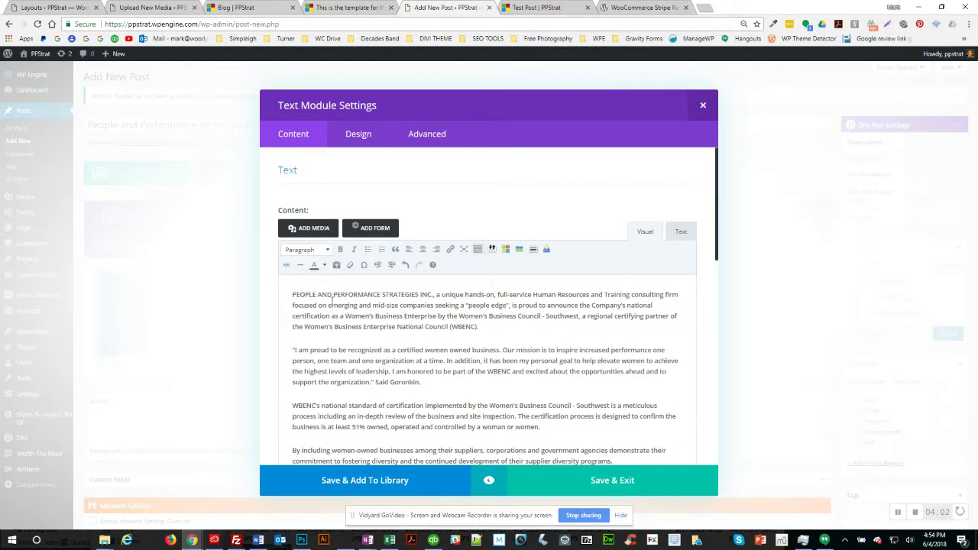
{"action": "scroll", "coordinate": [470, 350], "scroll_direction": "down", "scroll_amount": 2}
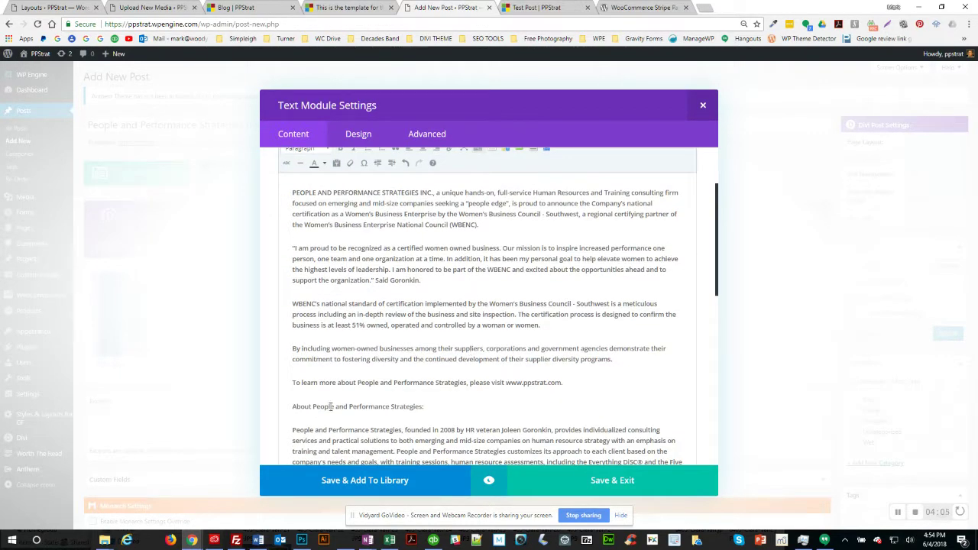
{"action": "scroll", "coordinate": [347, 408], "scroll_direction": "down", "scroll_amount": 2}
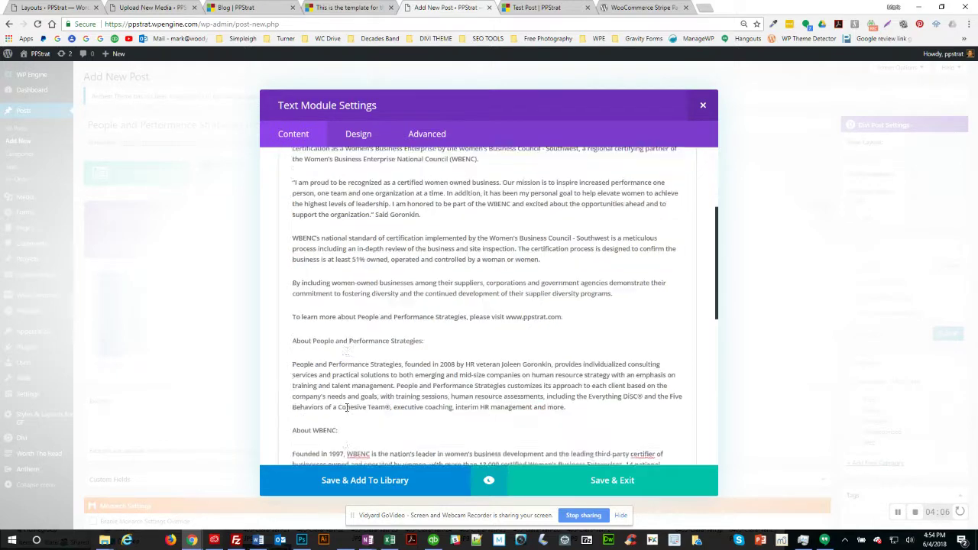
{"action": "scroll", "coordinate": [362, 370], "scroll_direction": "down", "scroll_amount": 1}
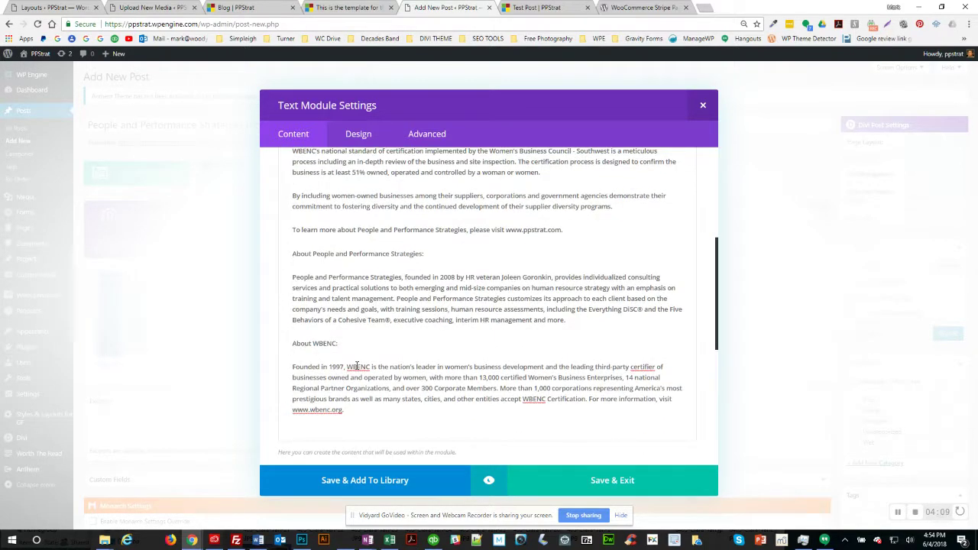
{"action": "key", "text": "alt+Tab"}
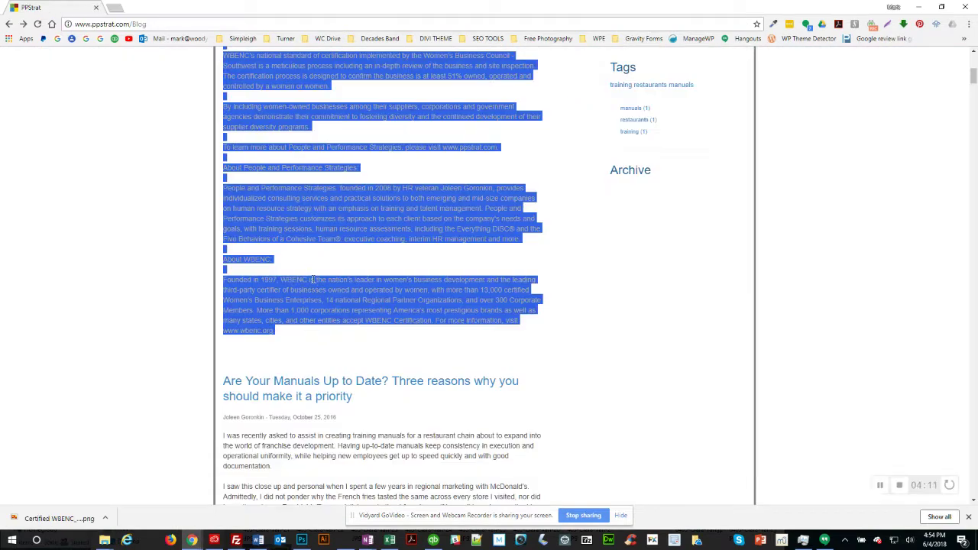
{"action": "left_click", "coordinate": [323, 262]}
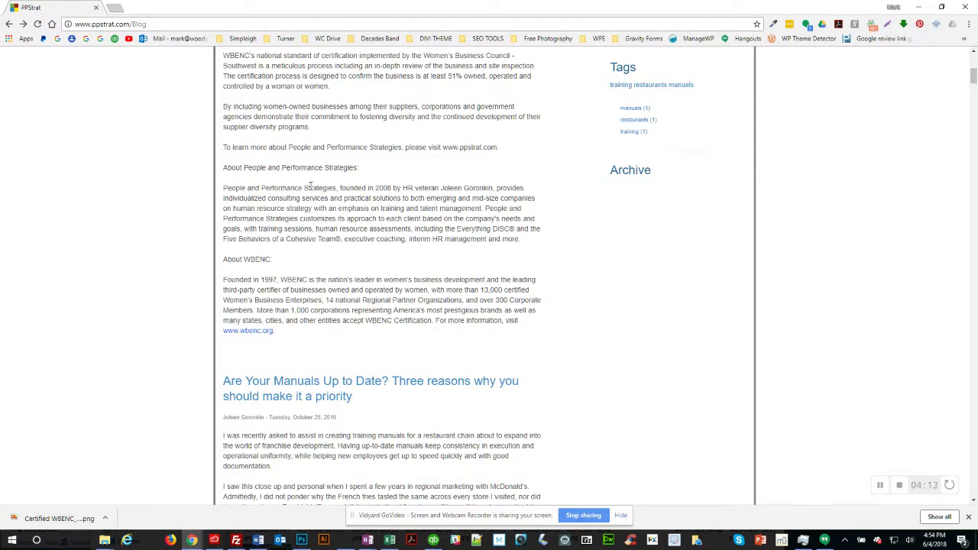
{"action": "scroll", "coordinate": [310, 185], "scroll_direction": "up", "scroll_amount": 2}
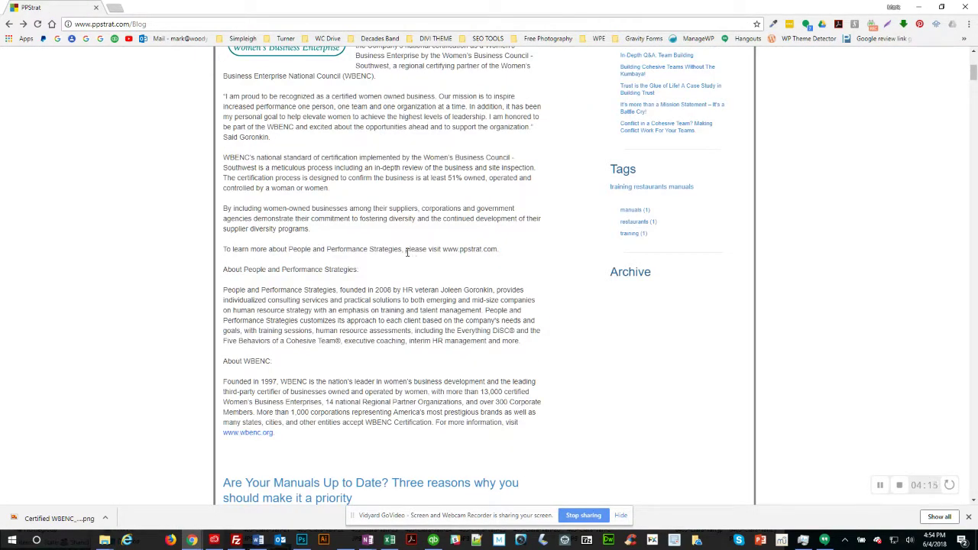
{"action": "left_click_drag", "start_coordinate": [499, 249], "coordinate": [445, 252]}
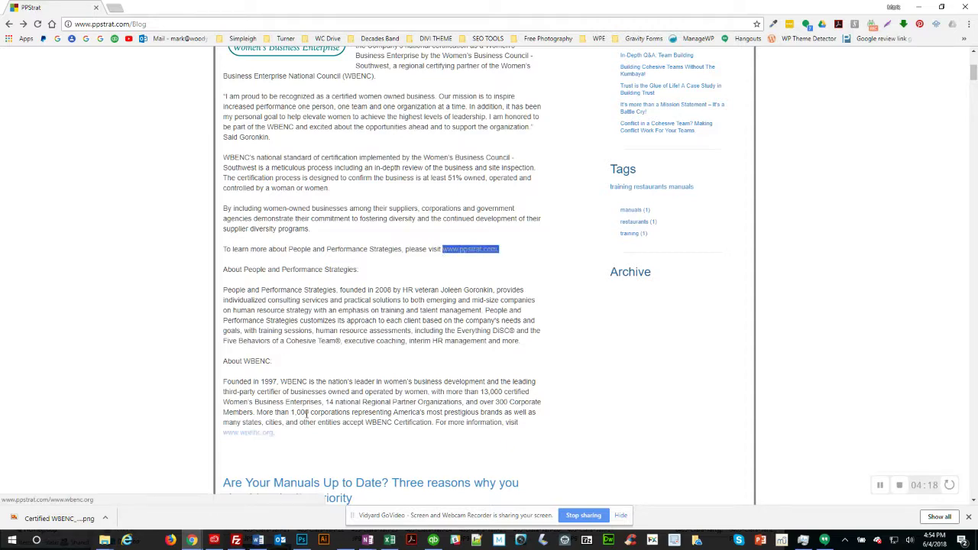
{"action": "scroll", "coordinate": [466, 265], "scroll_direction": "up", "scroll_amount": 2}
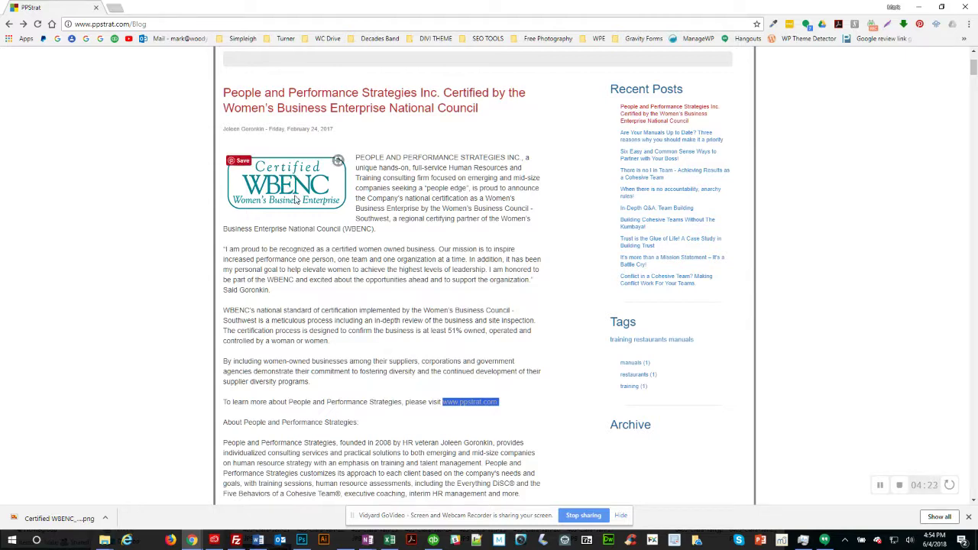
{"action": "key", "text": "alt+Tab"}
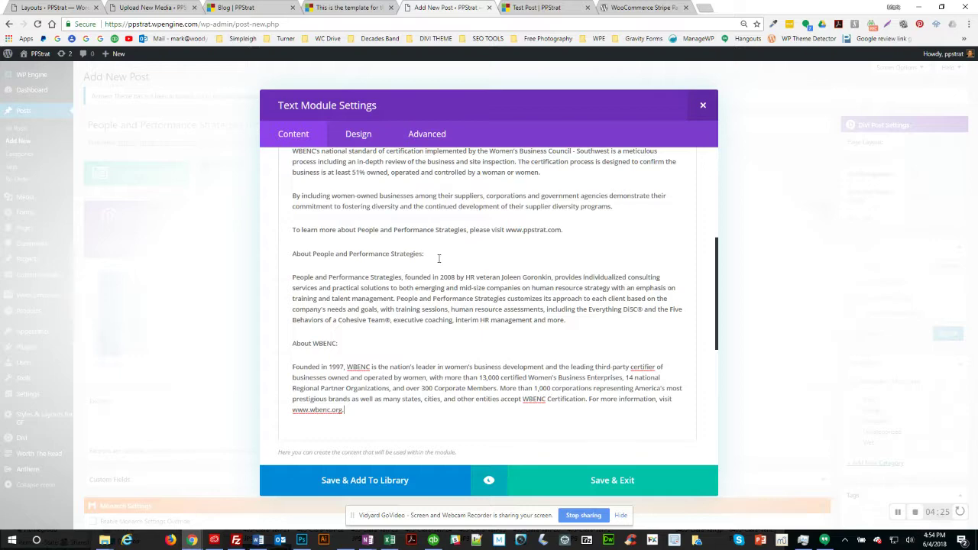
Step: Insert the Certified WBENC logo on a new line after the first paragraph
{"action": "scroll", "coordinate": [439, 259], "scroll_direction": "up", "scroll_amount": 3}
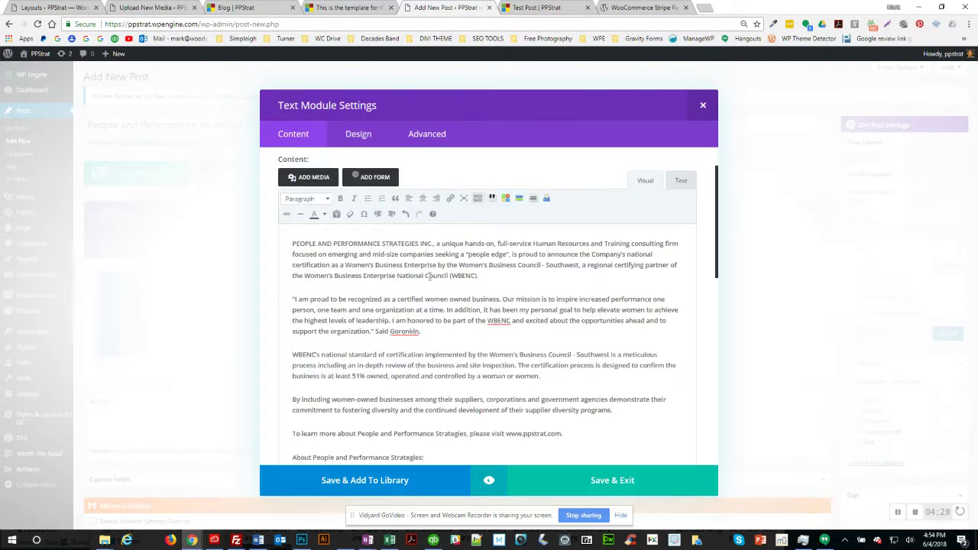
{"action": "left_click", "coordinate": [488, 277]}
{"action": "key", "text": "Return"}
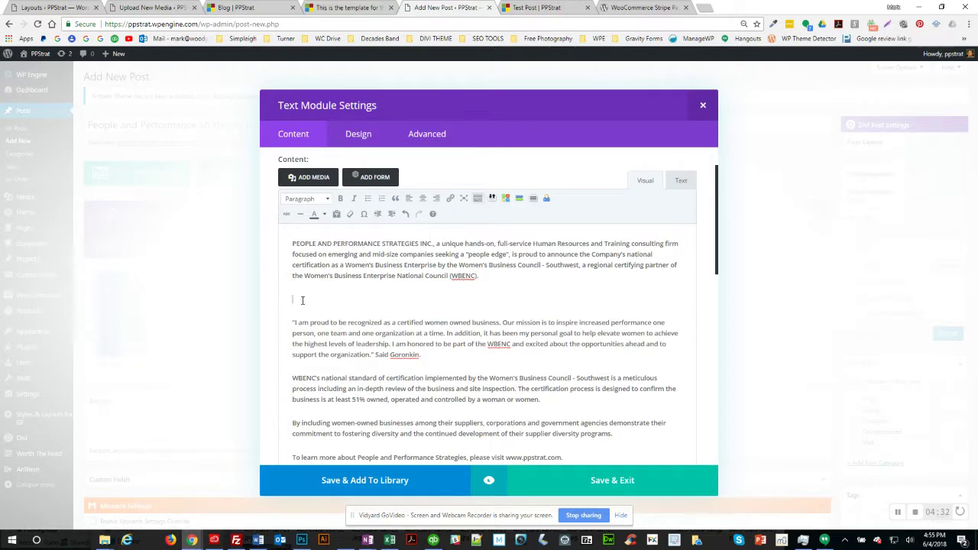
{"action": "left_click", "coordinate": [311, 179]}
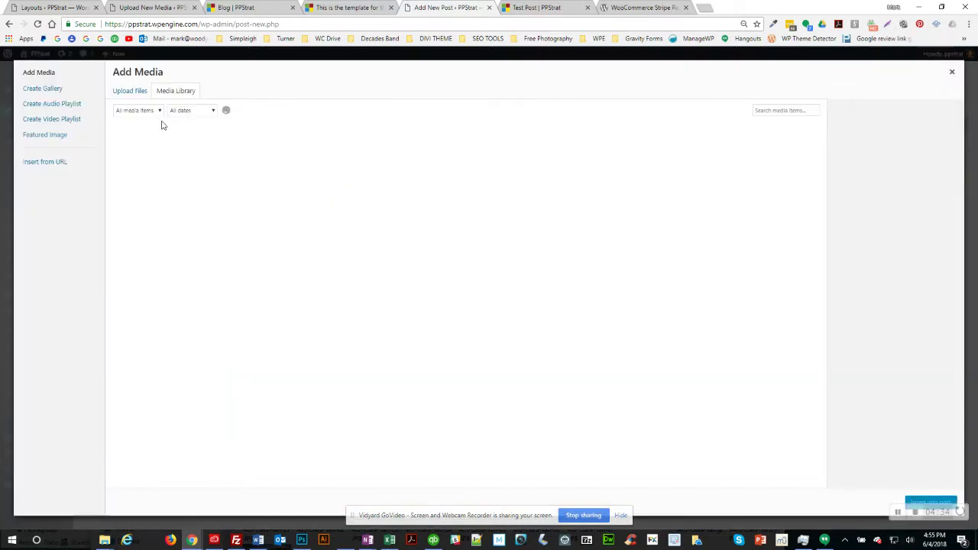
{"action": "left_click", "coordinate": [226, 170]}
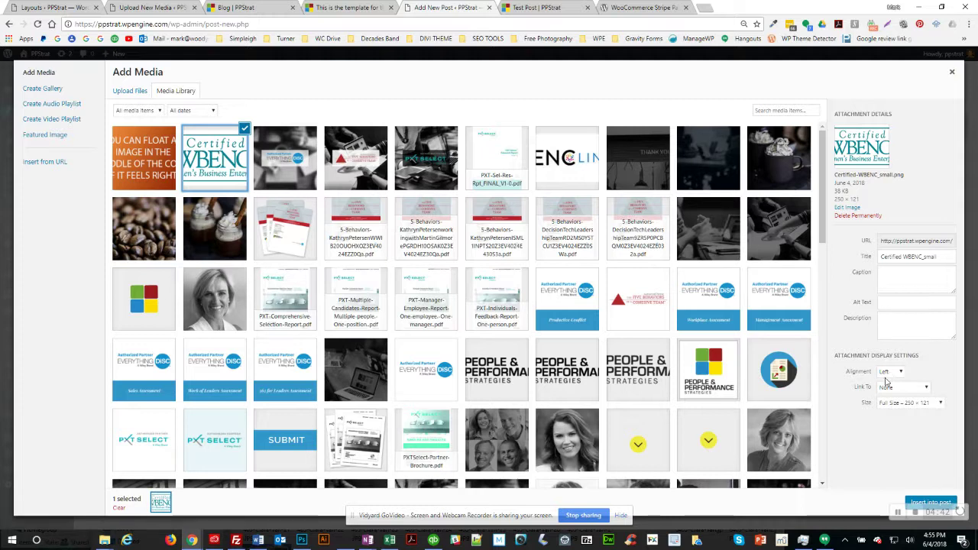
{"action": "left_click", "coordinate": [930, 503]}
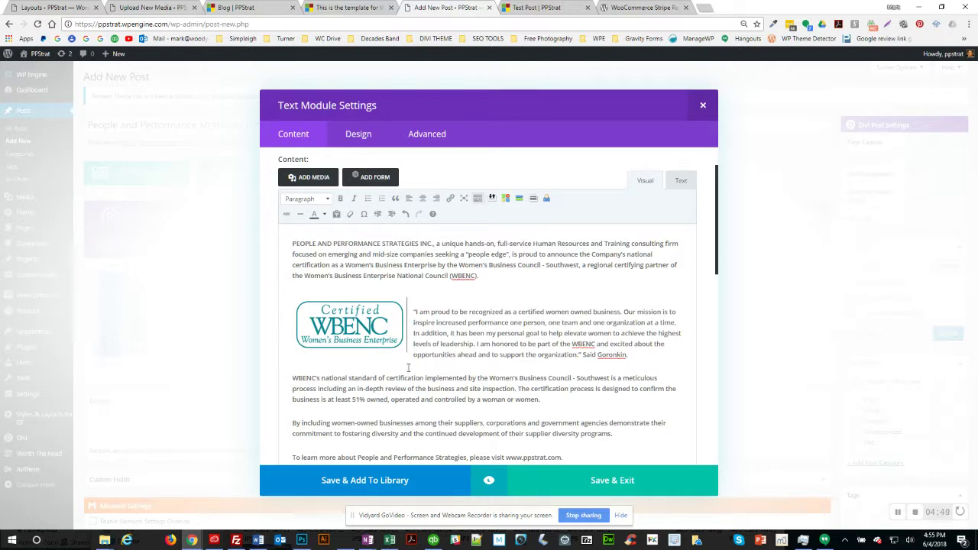
Step: Set the logo's alignment to None so the quote paragraph sits below it
{"action": "left_click", "coordinate": [356, 321]}
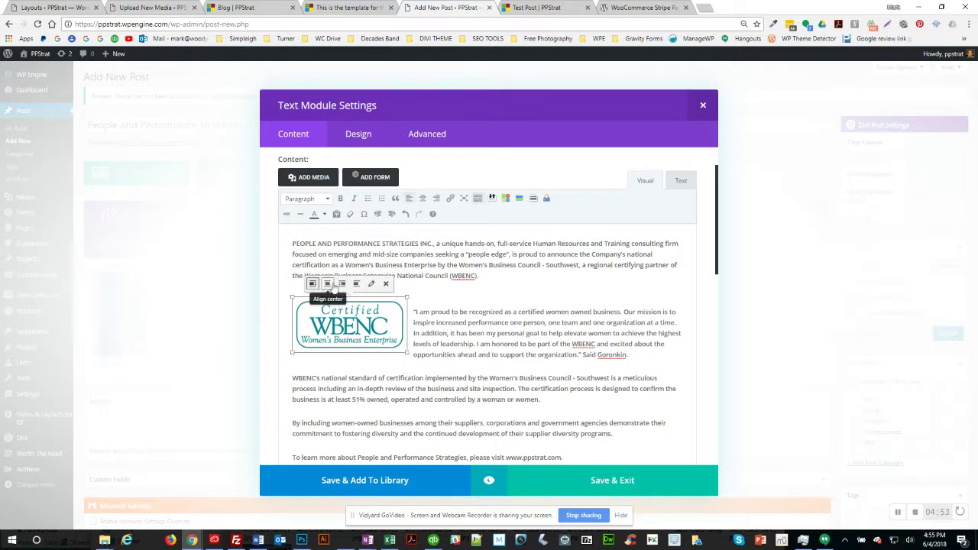
{"action": "left_click", "coordinate": [355, 284]}
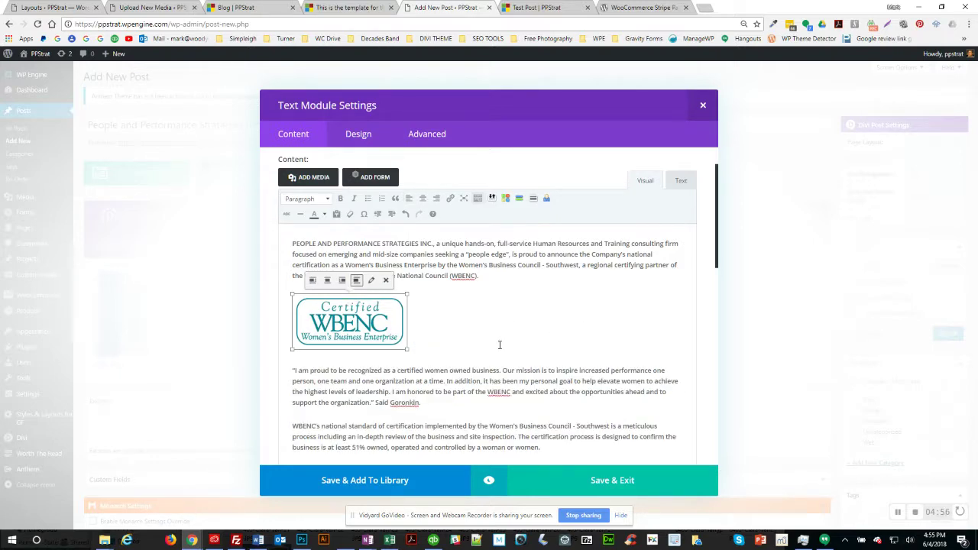
{"action": "scroll", "coordinate": [510, 339], "scroll_direction": "down", "scroll_amount": 3}
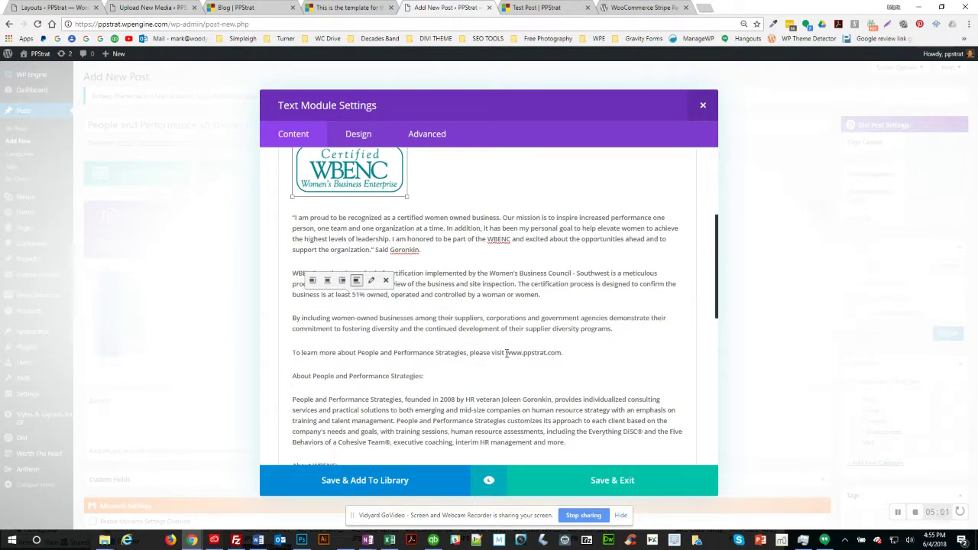
{"action": "left_click_drag", "start_coordinate": [506, 353], "coordinate": [561, 354]}
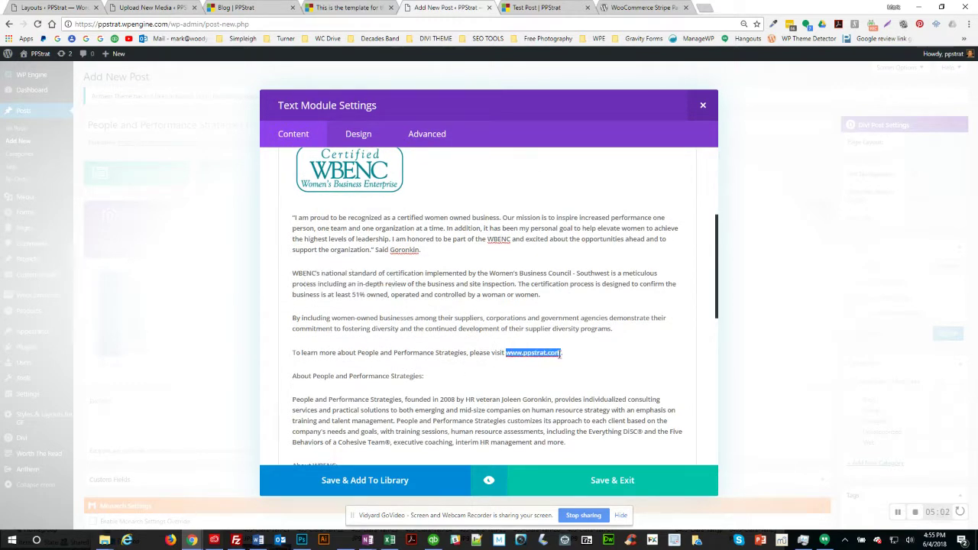
{"action": "scroll", "coordinate": [572, 331], "scroll_direction": "up", "scroll_amount": 4}
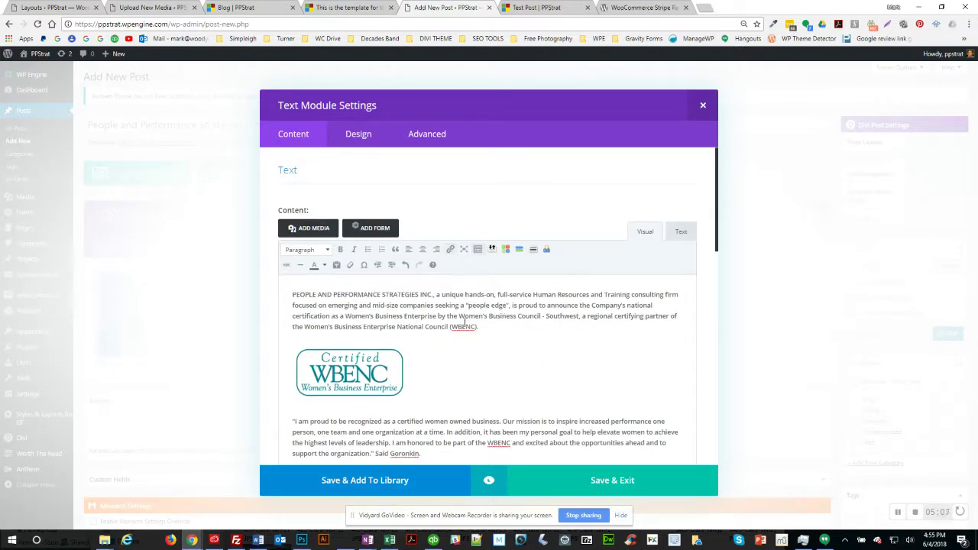
{"action": "scroll", "coordinate": [463, 321], "scroll_direction": "down", "scroll_amount": 3}
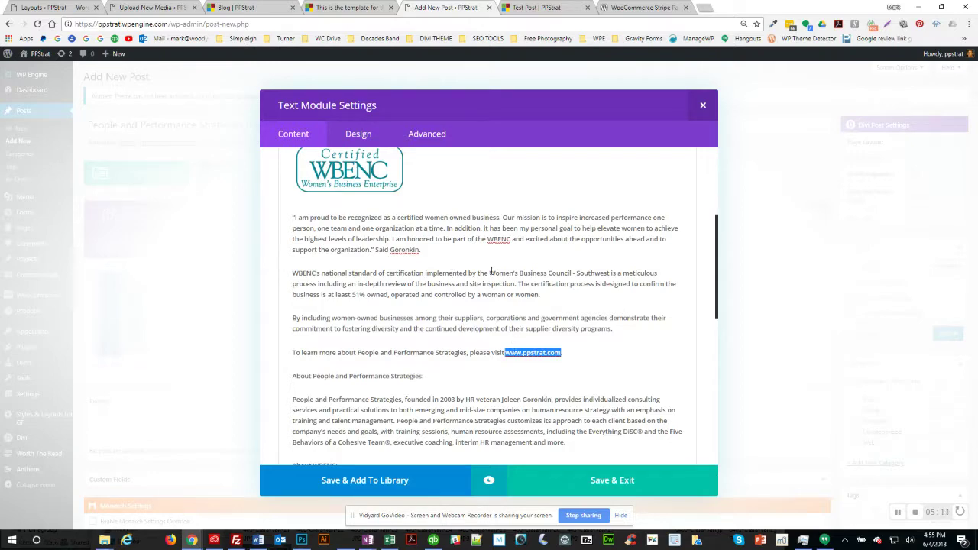
{"action": "scroll", "coordinate": [493, 273], "scroll_direction": "up", "scroll_amount": 3}
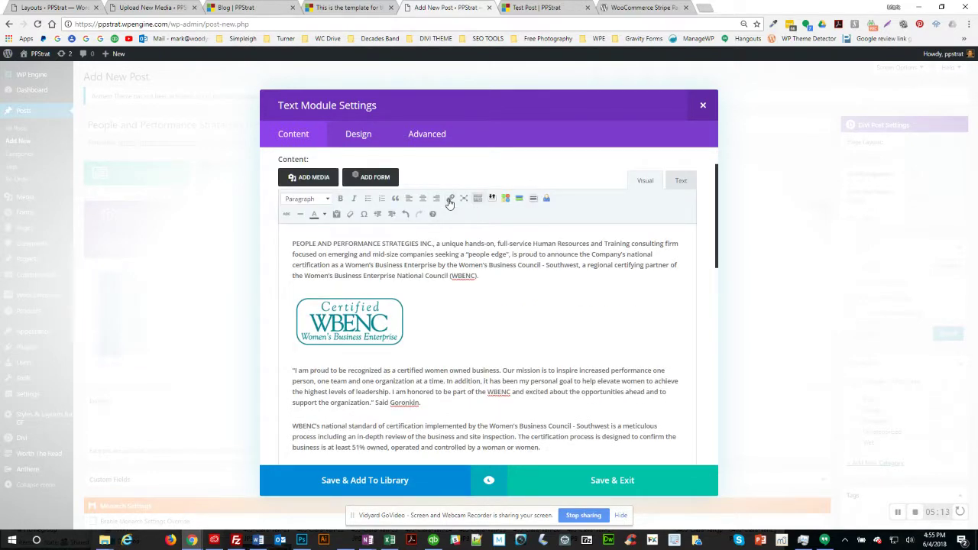
{"action": "scroll", "coordinate": [564, 368], "scroll_direction": "down", "scroll_amount": 2}
{"action": "left_click", "coordinate": [506, 330]}
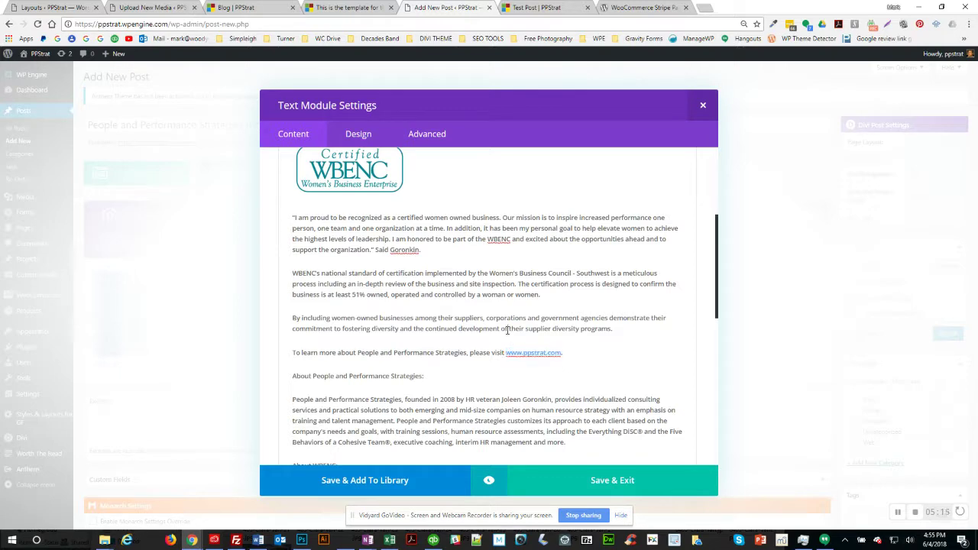
{"action": "scroll", "coordinate": [570, 344], "scroll_direction": "down", "scroll_amount": 3}
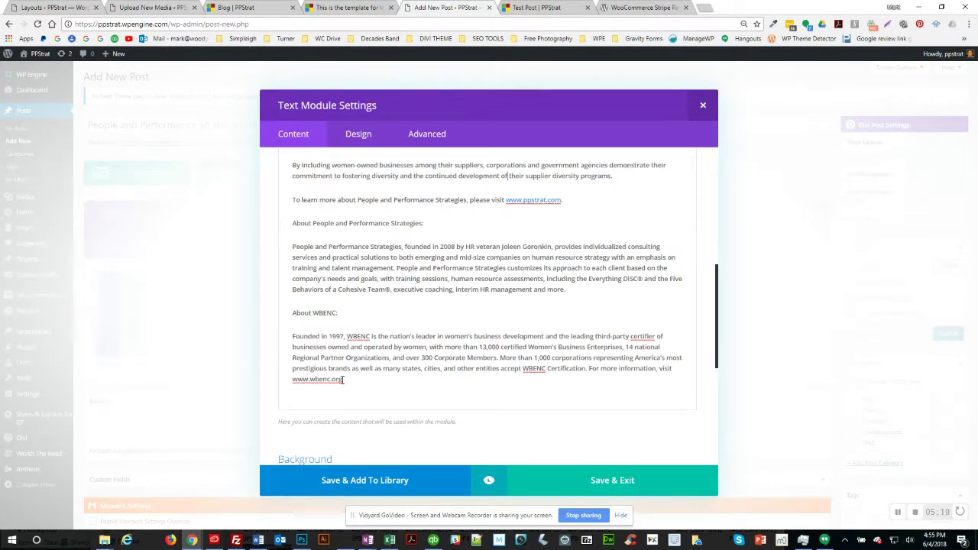
{"action": "left_click_drag", "start_coordinate": [343, 380], "coordinate": [294, 380]}
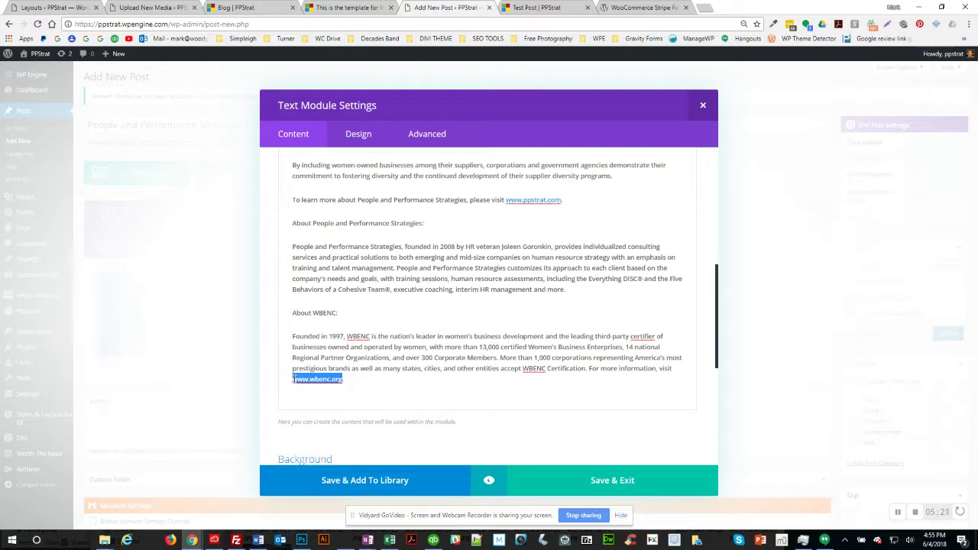
{"action": "scroll", "coordinate": [440, 306], "scroll_direction": "up", "scroll_amount": 10}
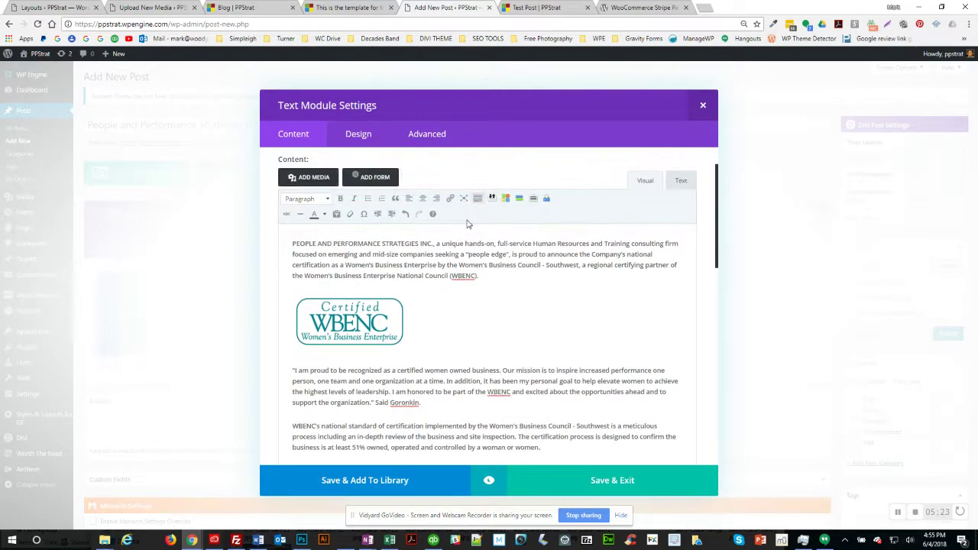
{"action": "left_click", "coordinate": [679, 183]}
{"action": "scroll", "coordinate": [505, 349], "scroll_direction": "down", "scroll_amount": 3}
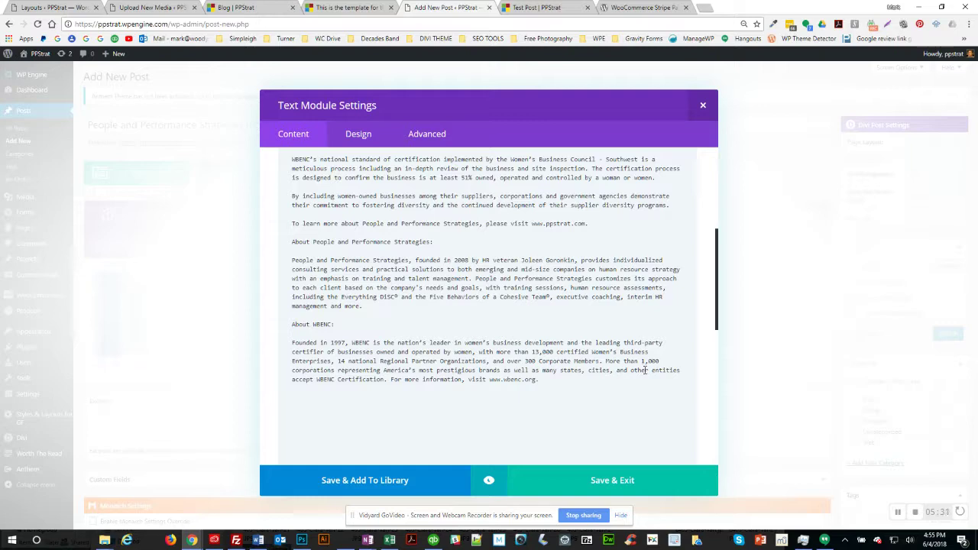
{"action": "scroll", "coordinate": [644, 370], "scroll_direction": "up", "scroll_amount": 5}
{"action": "left_click", "coordinate": [645, 232]}
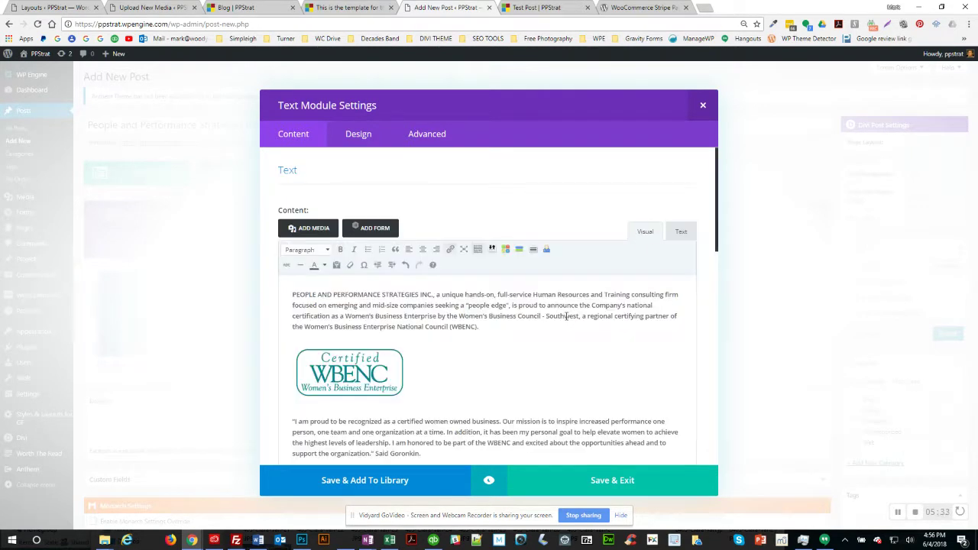
{"action": "scroll", "coordinate": [566, 315], "scroll_direction": "down", "scroll_amount": 5}
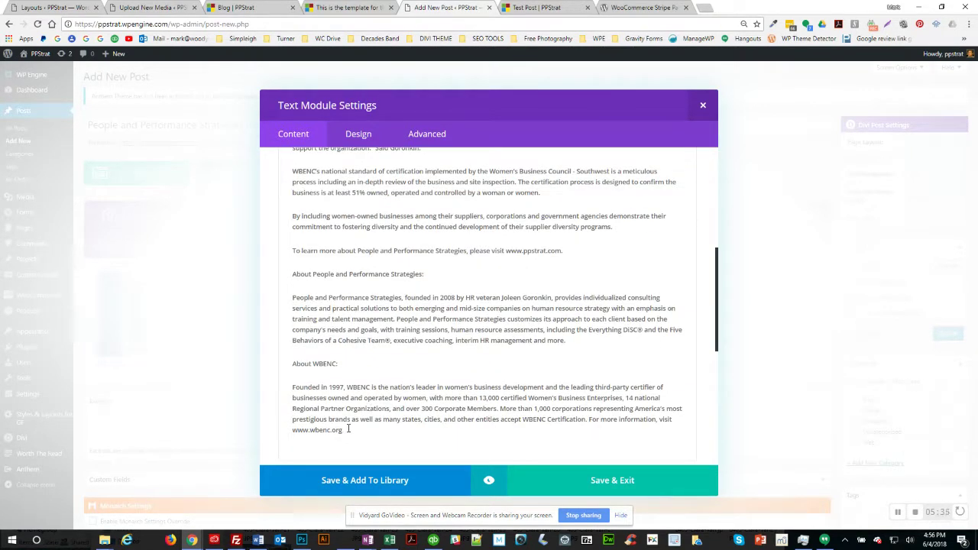
{"action": "mouse_move", "coordinate": [342, 430]}
{"action": "left_mouse_down"}
{"action": "mouse_move", "coordinate": [296, 431]}
{"action": "mouse_move", "coordinate": [345, 432]}
{"action": "left_mouse_up"}
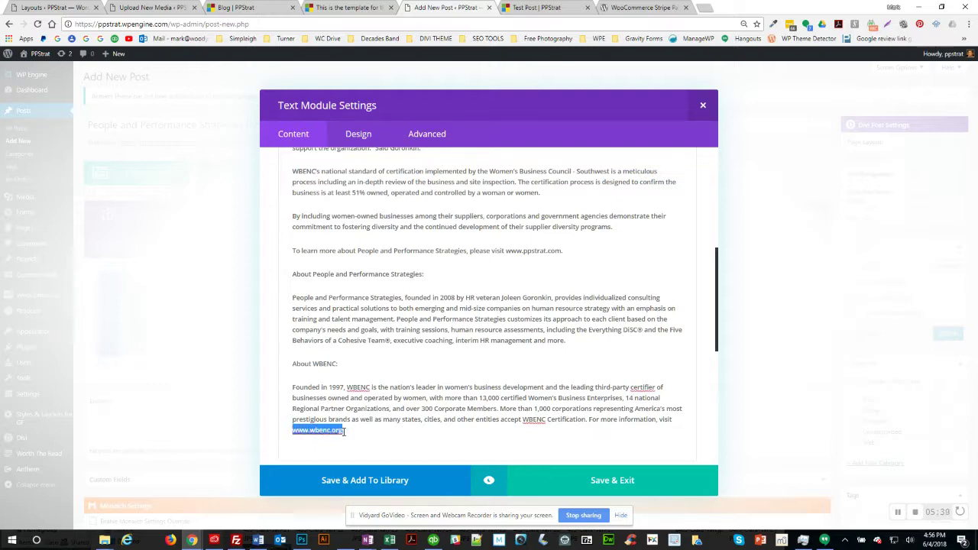
{"action": "scroll", "coordinate": [367, 415], "scroll_direction": "up", "scroll_amount": 6}
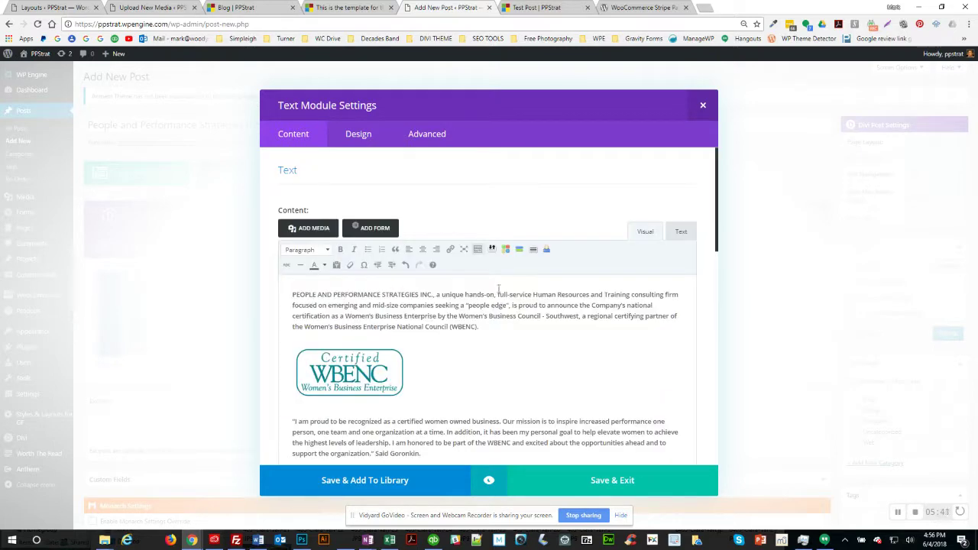
{"action": "scroll", "coordinate": [496, 359], "scroll_direction": "down", "scroll_amount": 6}
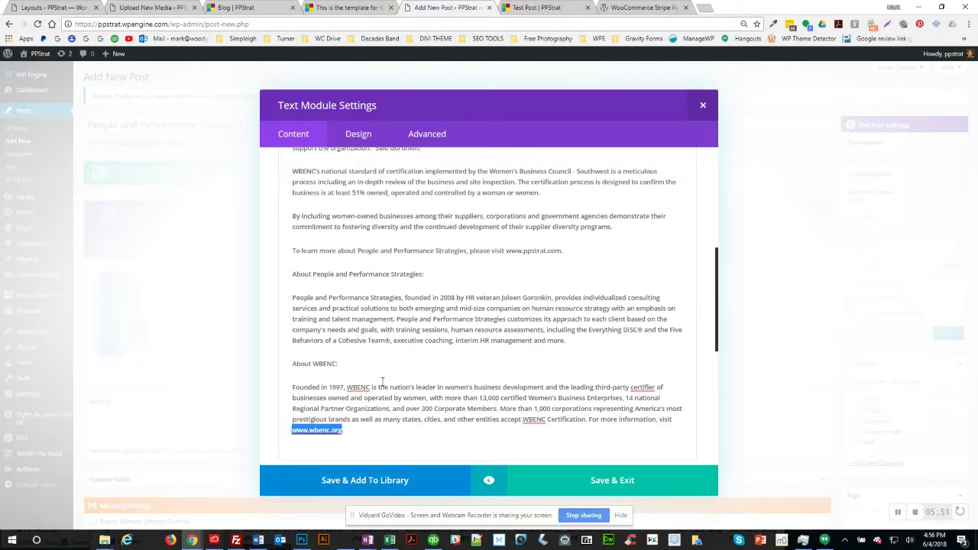
{"action": "scroll", "coordinate": [382, 381], "scroll_direction": "up", "scroll_amount": 10}
{"action": "left_click", "coordinate": [681, 232]}
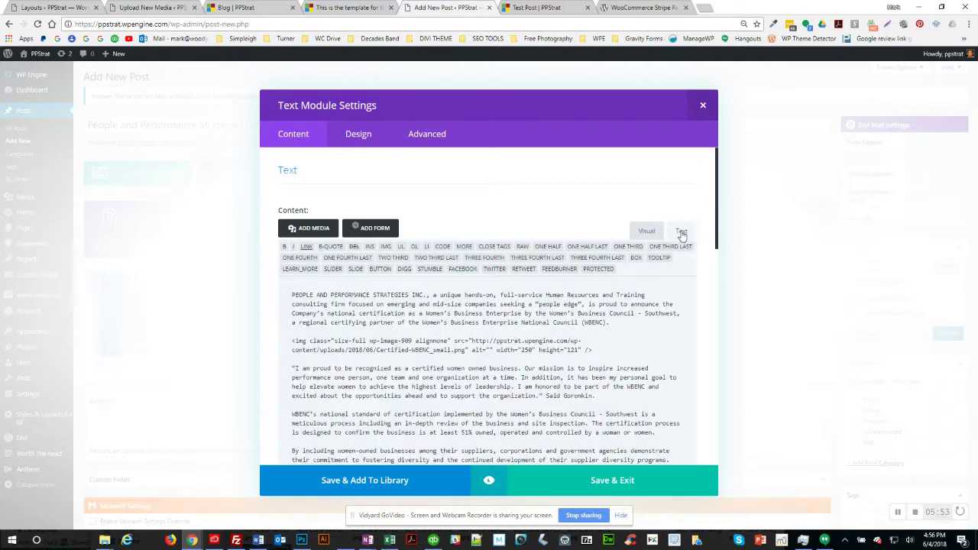
{"action": "scroll", "coordinate": [542, 350], "scroll_direction": "down", "scroll_amount": 5}
{"action": "scroll", "coordinate": [542, 350], "scroll_direction": "down", "scroll_amount": 2}
{"action": "scroll", "coordinate": [542, 348], "scroll_direction": "up", "scroll_amount": 2}
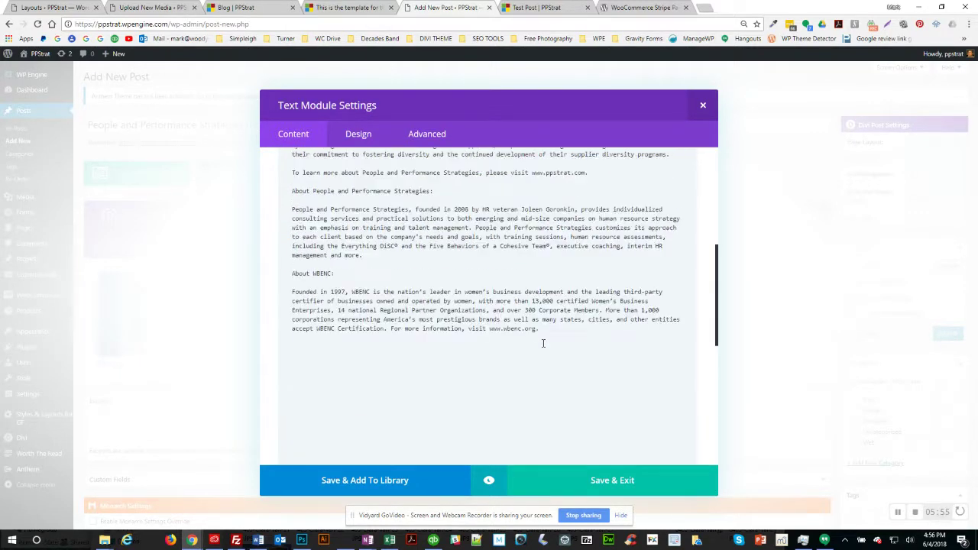
{"action": "left_click_drag", "start_coordinate": [491, 329], "coordinate": [535, 329]}
{"action": "key", "text": "ctrl+c"}
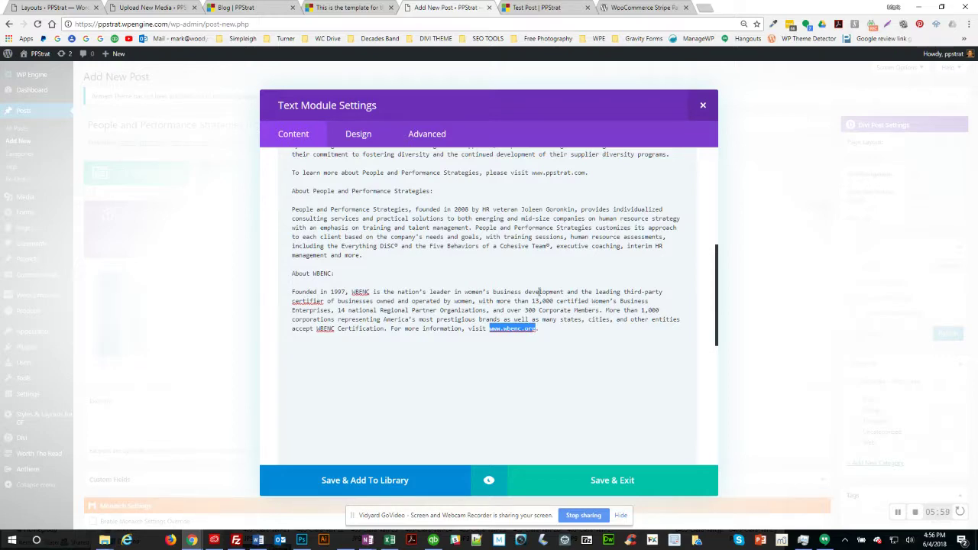
{"action": "scroll", "coordinate": [535, 313], "scroll_direction": "up", "scroll_amount": 4}
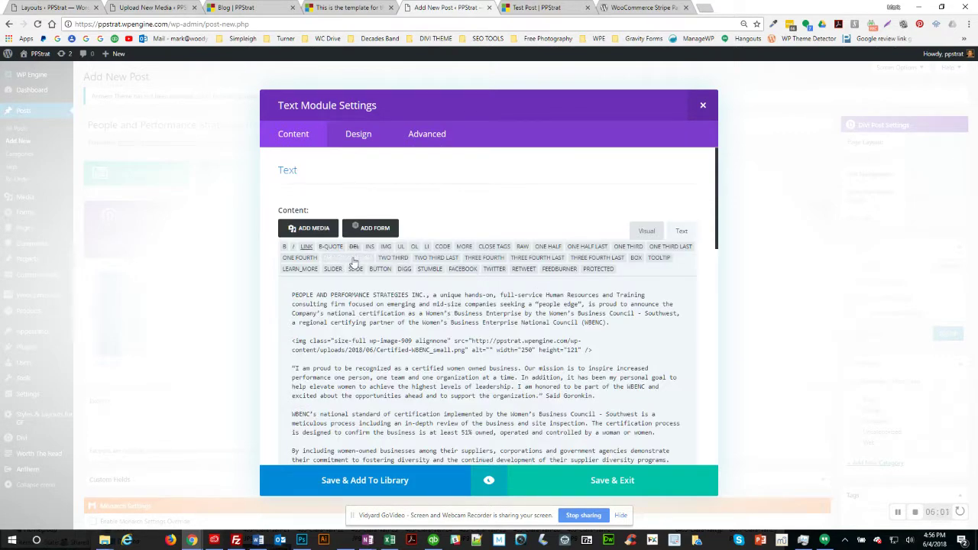
{"action": "left_click", "coordinate": [308, 246]}
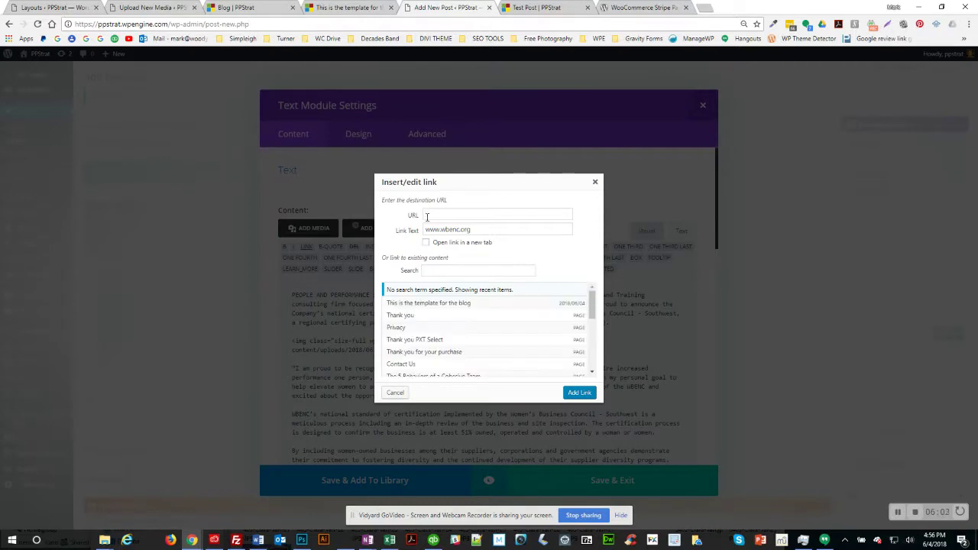
{"action": "key", "text": "ctrl+v"}
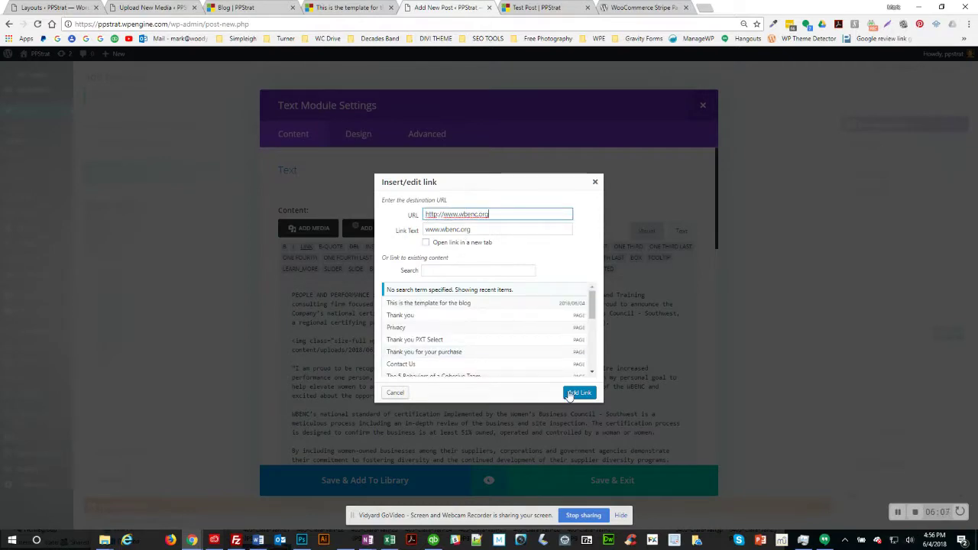
{"action": "left_click", "coordinate": [579, 393]}
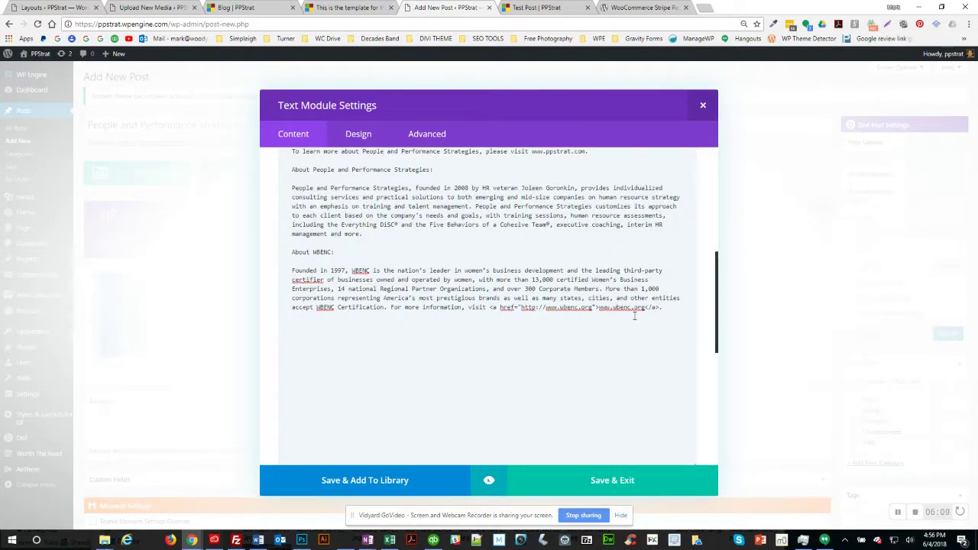
{"action": "scroll", "coordinate": [594, 284], "scroll_direction": "up", "scroll_amount": 2}
{"action": "mouse_move", "coordinate": [588, 253]}
{"action": "left_mouse_down"}
{"action": "mouse_move", "coordinate": [534, 253]}
{"action": "mouse_move", "coordinate": [586, 253]}
{"action": "left_mouse_up"}
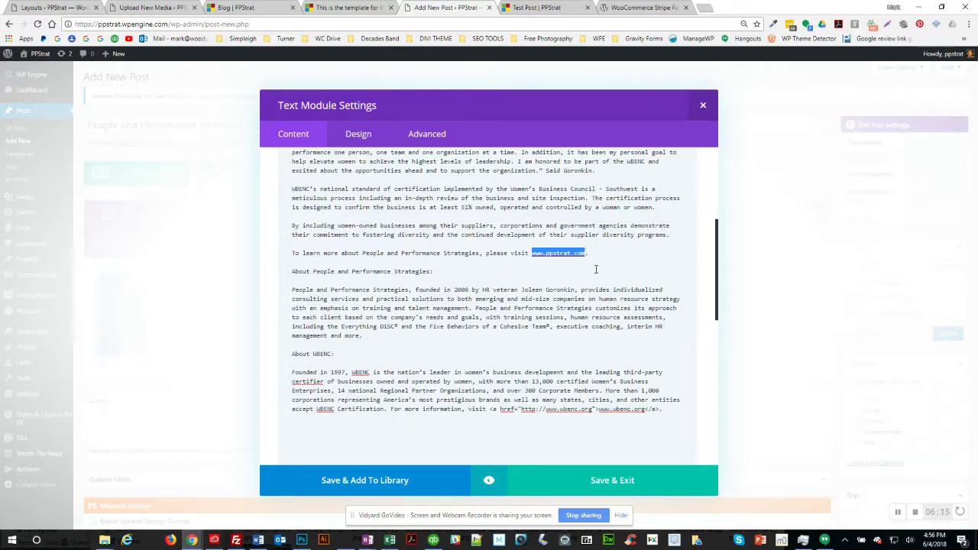
{"action": "scroll", "coordinate": [596, 269], "scroll_direction": "up", "scroll_amount": 3}
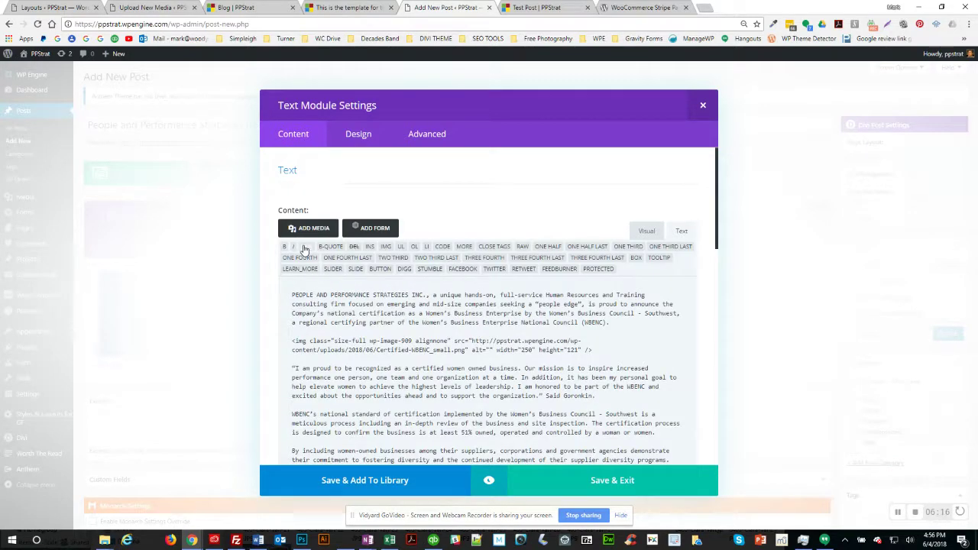
{"action": "left_click", "coordinate": [304, 249]}
{"action": "left_click", "coordinate": [436, 215]}
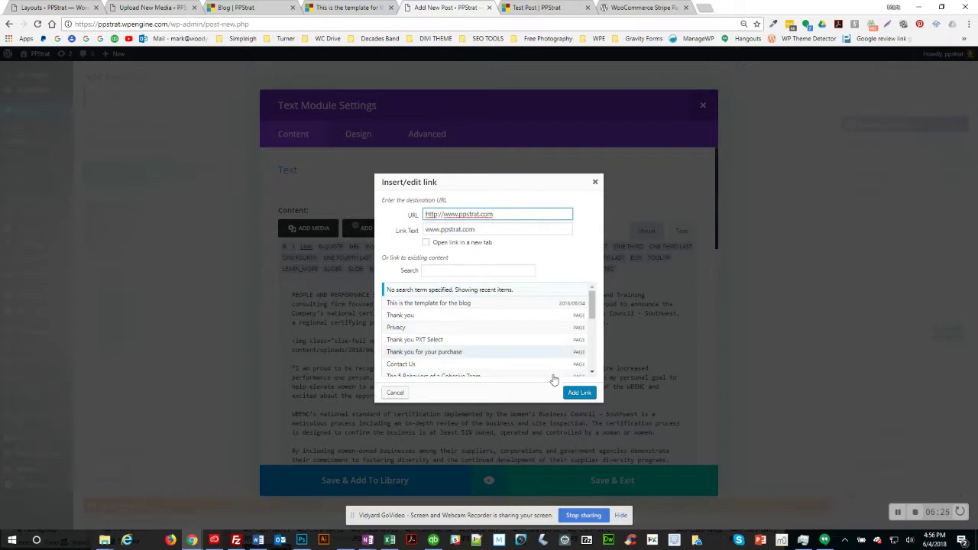
{"action": "left_click", "coordinate": [579, 392]}
{"action": "scroll", "coordinate": [533, 390], "scroll_direction": "down", "scroll_amount": 3}
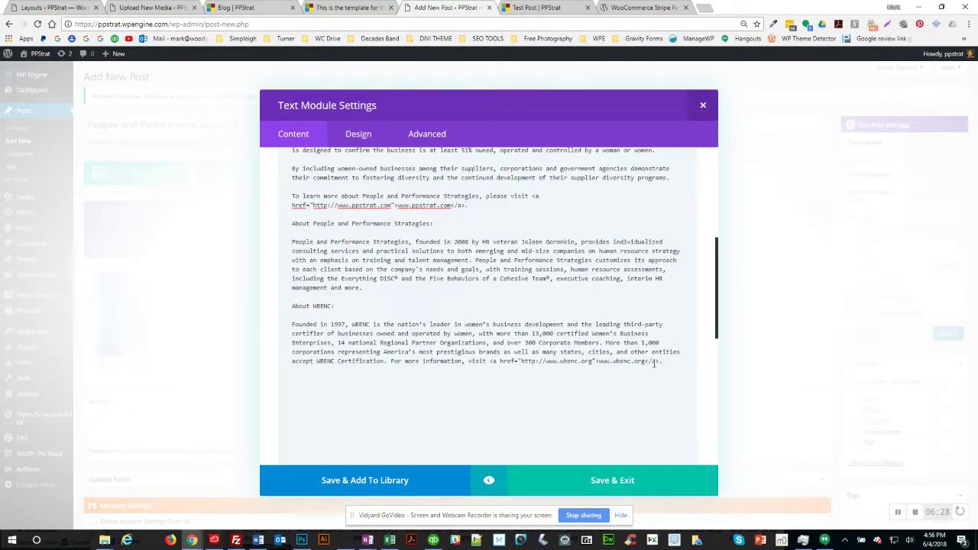
{"action": "left_click_drag", "start_coordinate": [336, 306], "coordinate": [290, 306]}
{"action": "scroll", "coordinate": [382, 285], "scroll_direction": "up", "scroll_amount": 10}
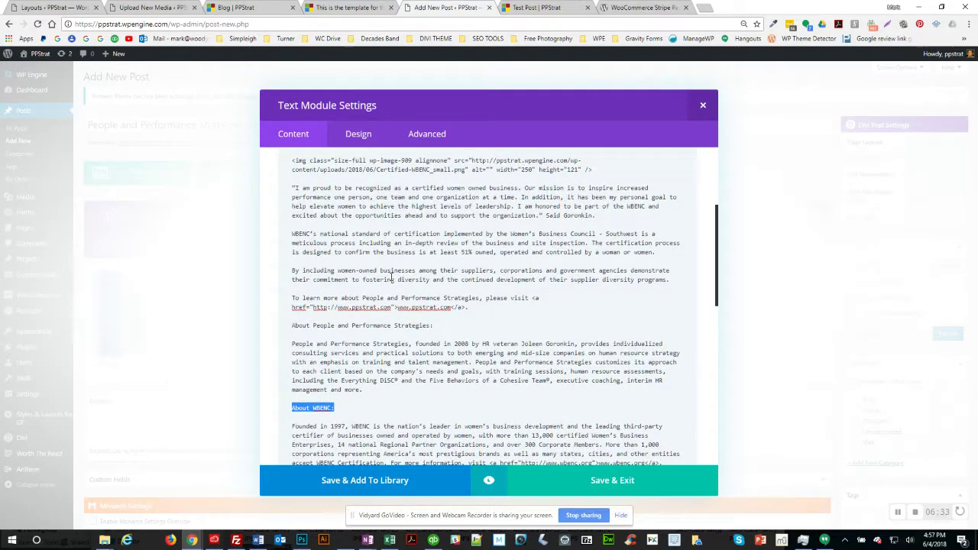
Step: Format the 'About People and Performance Strategies:' and 'About WBENC:' lines as Heading 3
{"action": "left_click", "coordinate": [647, 231]}
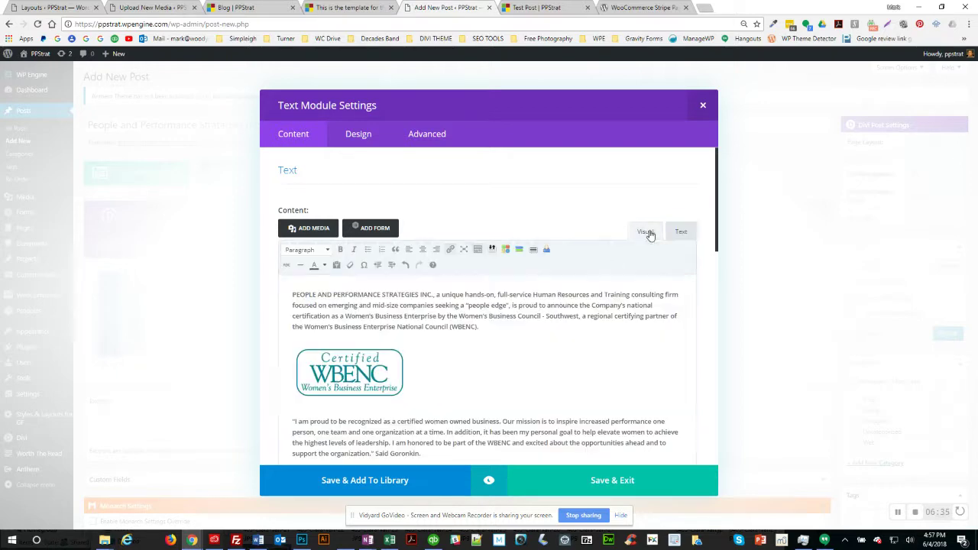
{"action": "scroll", "coordinate": [537, 294], "scroll_direction": "down", "scroll_amount": 3}
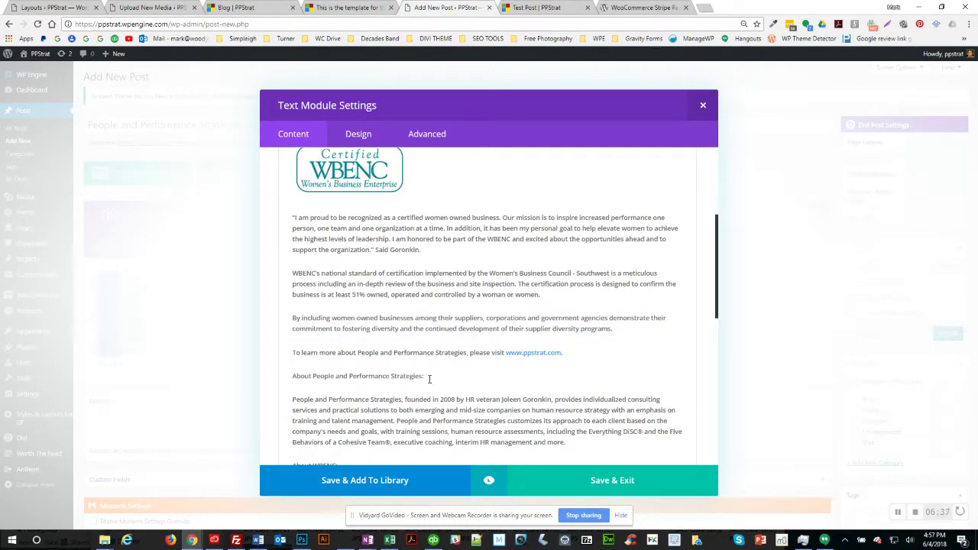
{"action": "left_click_drag", "start_coordinate": [430, 379], "coordinate": [290, 380]}
{"action": "scroll", "coordinate": [361, 300], "scroll_direction": "up", "scroll_amount": 3}
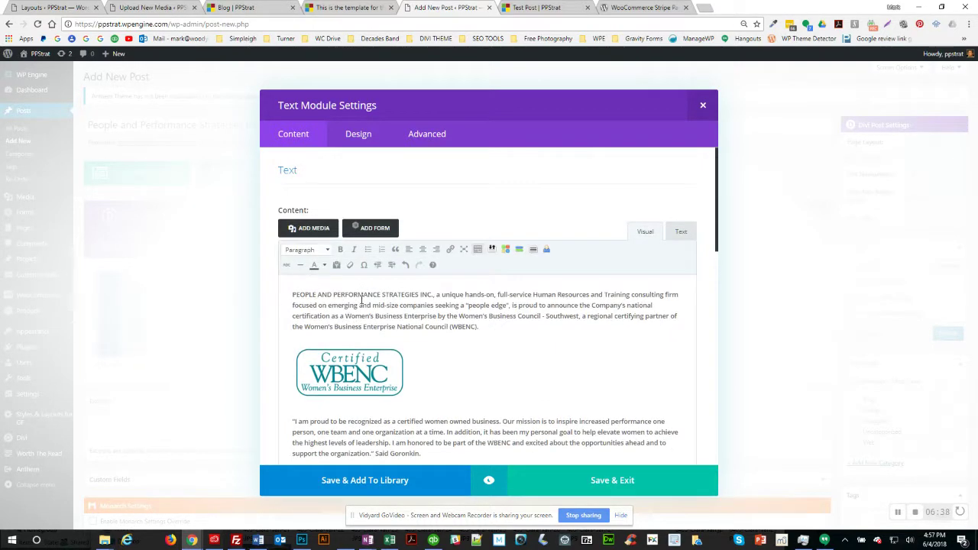
{"action": "left_click", "coordinate": [321, 250]}
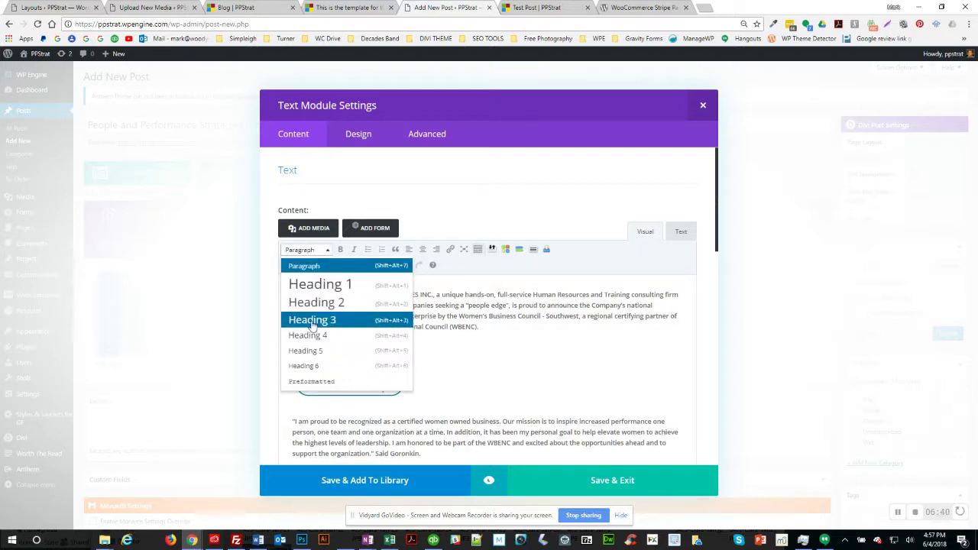
{"action": "left_click", "coordinate": [312, 319]}
{"action": "scroll", "coordinate": [414, 357], "scroll_direction": "down", "scroll_amount": 3}
{"action": "scroll", "coordinate": [356, 395], "scroll_direction": "down", "scroll_amount": 1}
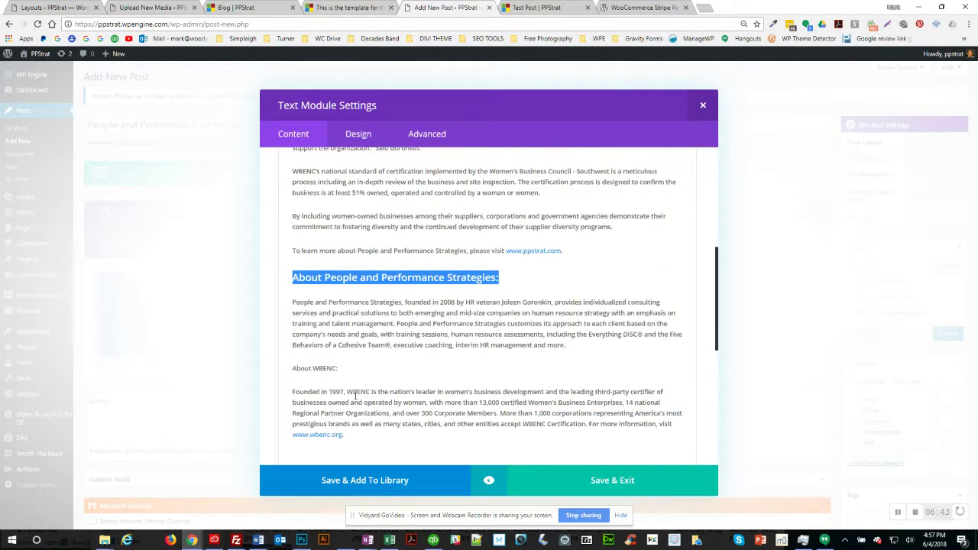
{"action": "triple_click", "coordinate": [337, 369]}
{"action": "scroll", "coordinate": [363, 309], "scroll_direction": "up", "scroll_amount": 6}
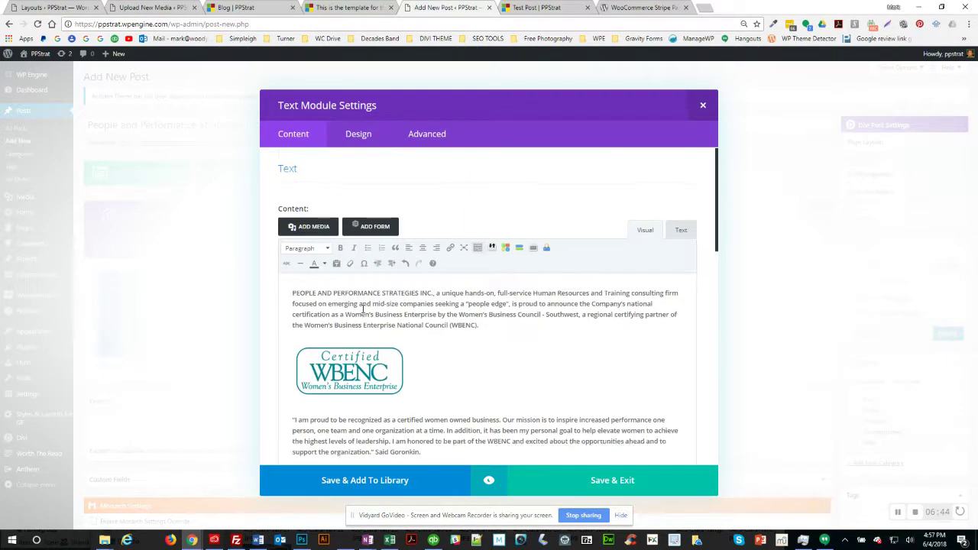
{"action": "left_click", "coordinate": [304, 250]}
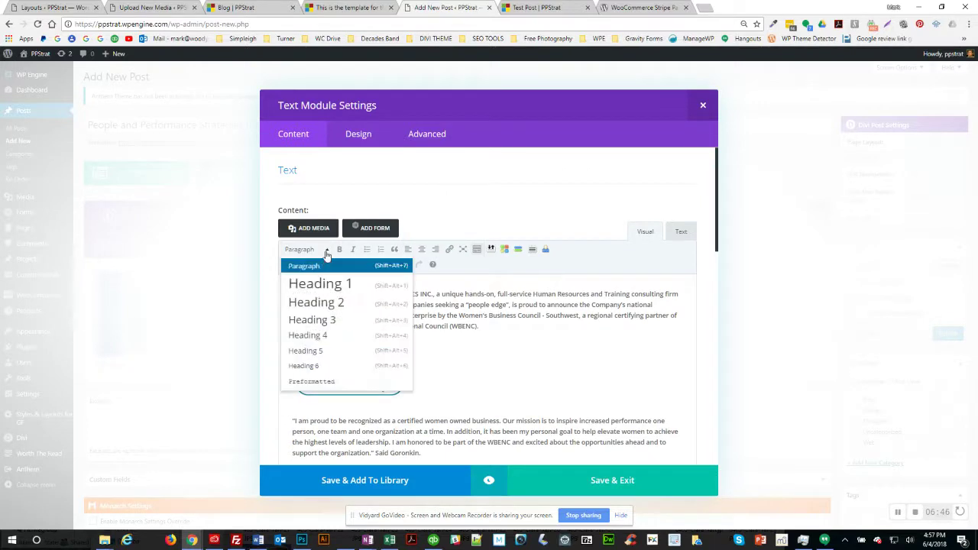
{"action": "left_click", "coordinate": [321, 322]}
{"action": "scroll", "coordinate": [415, 344], "scroll_direction": "down", "scroll_amount": 3}
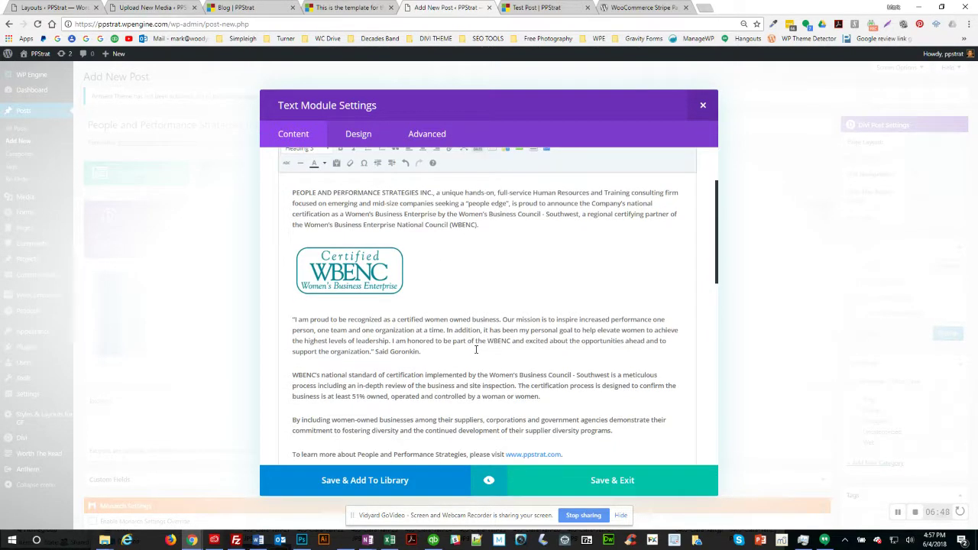
{"action": "scroll", "coordinate": [476, 288], "scroll_direction": "up", "scroll_amount": 2}
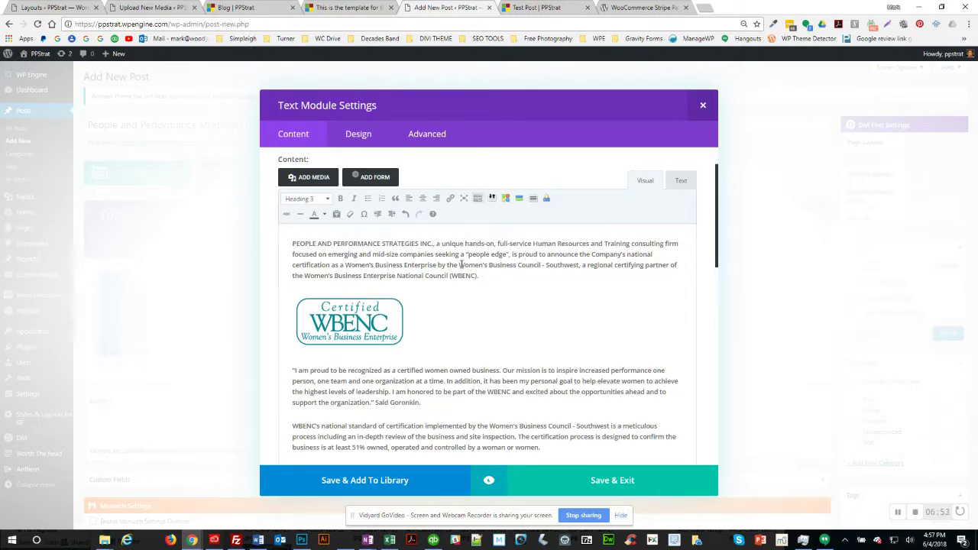
Step: Compare the text against the old PPStrat blog post and return to the editor
{"action": "key", "text": "alt+Tab"}
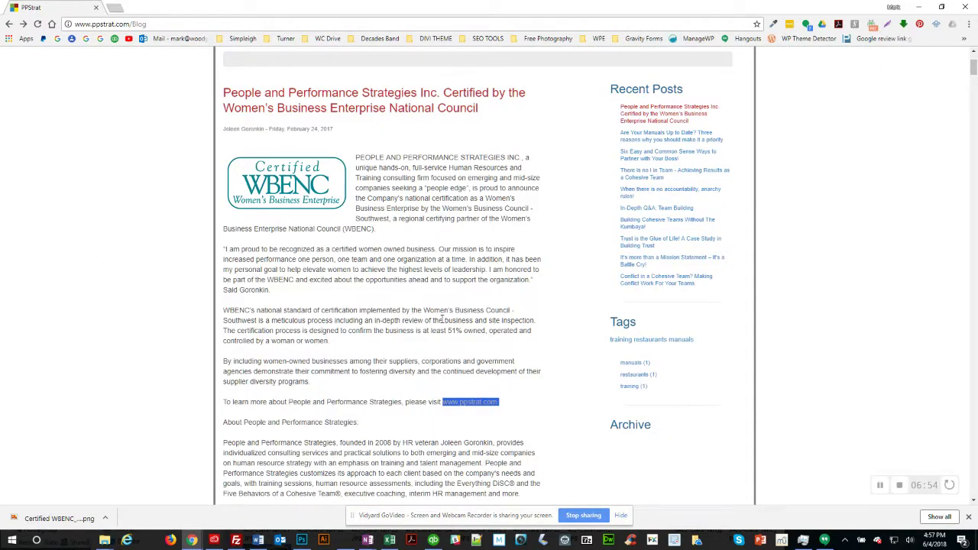
{"action": "scroll", "coordinate": [398, 372], "scroll_direction": "down", "scroll_amount": 1}
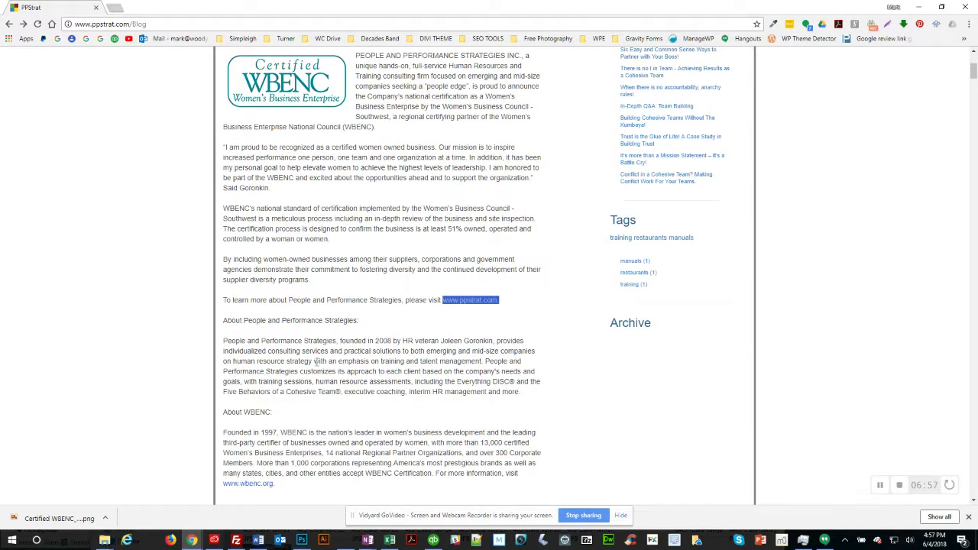
{"action": "key", "text": "alt+Tab"}
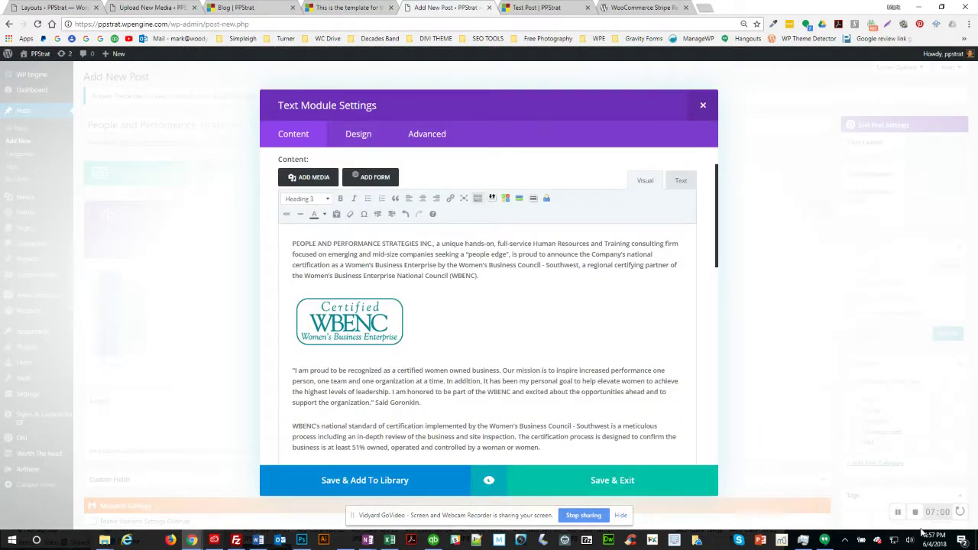
Step: Lowercase the capital C in 'Company's' in the first paragraph
{"action": "left_click", "coordinate": [898, 513]}
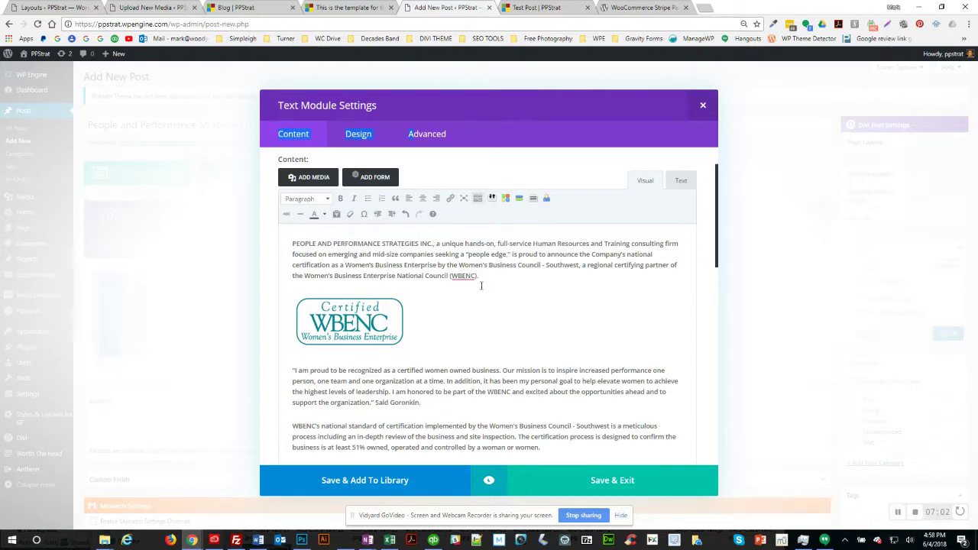
{"action": "left_click", "coordinate": [507, 256]}
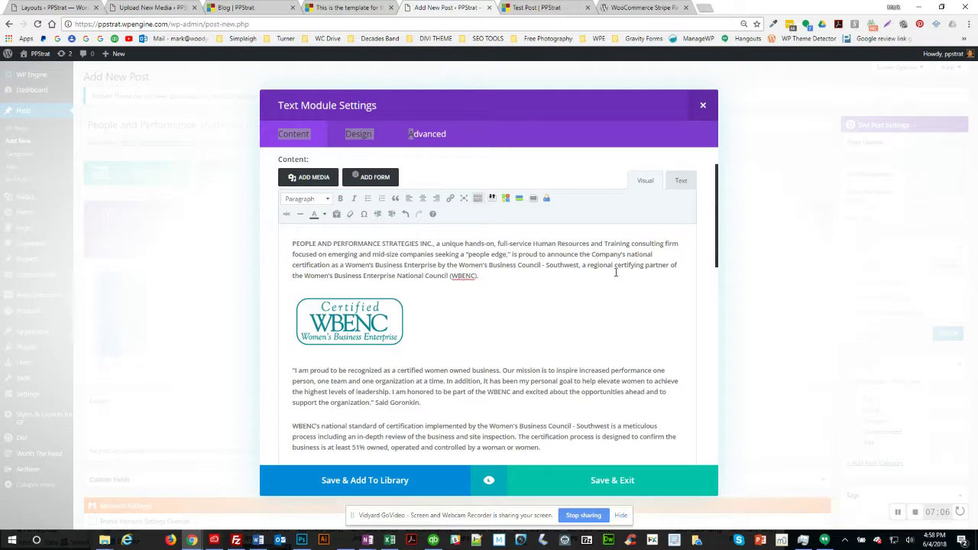
{"action": "key", "text": "BackSpace"}
{"action": "type", "text": "c"}
Step: End the quote with a comma followed by 'said' and the speaker's first name
{"action": "left_click_drag", "start_coordinate": [390, 402], "coordinate": [420, 402]}
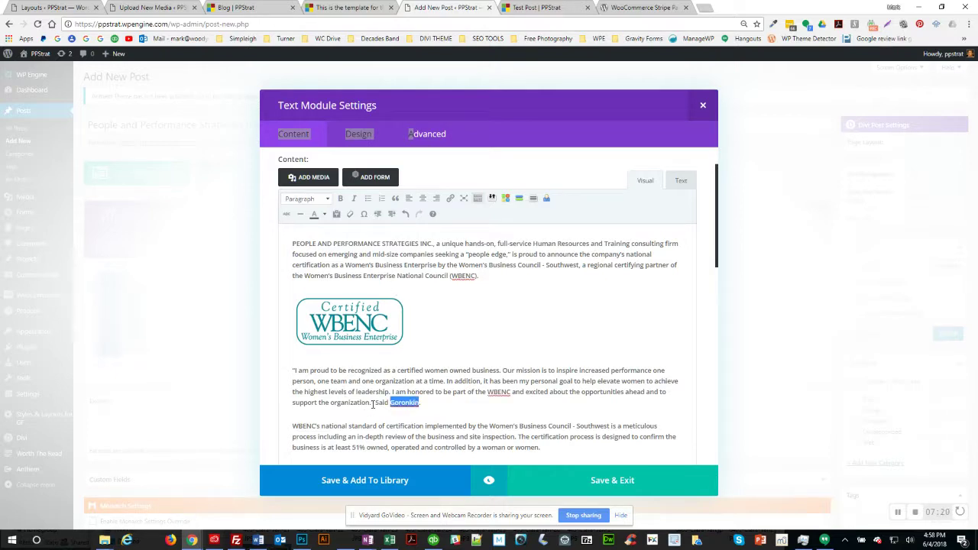
{"action": "left_click", "coordinate": [373, 403]}
{"action": "key", "text": "BackSpace"}
{"action": "type", "text": ","}
{"action": "key", "text": "Delete"}
{"action": "type", "text": "said Joleen"}
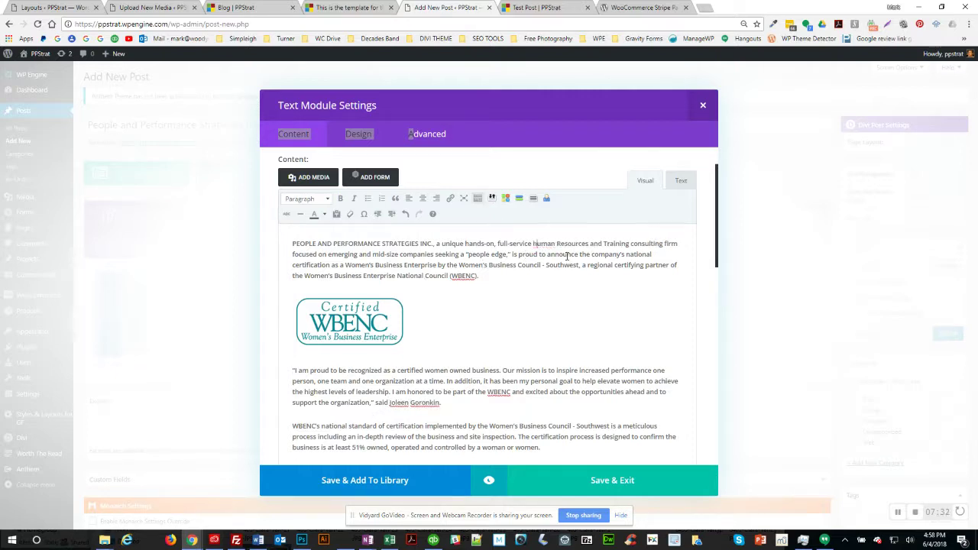
Step: Lowercase 'Resources' and 'Training', then move down to the quote's last line
{"action": "key", "text": "Delete"}
{"action": "type", "text": "r"}
{"action": "key", "text": "shift+Right"}
{"action": "type", "text": "t"}
{"action": "key", "text": "ctrl+shift+Right"}
{"action": "key", "text": "ctrl+shift+Right"}
{"action": "key", "text": "ctrl+shift+Right"}
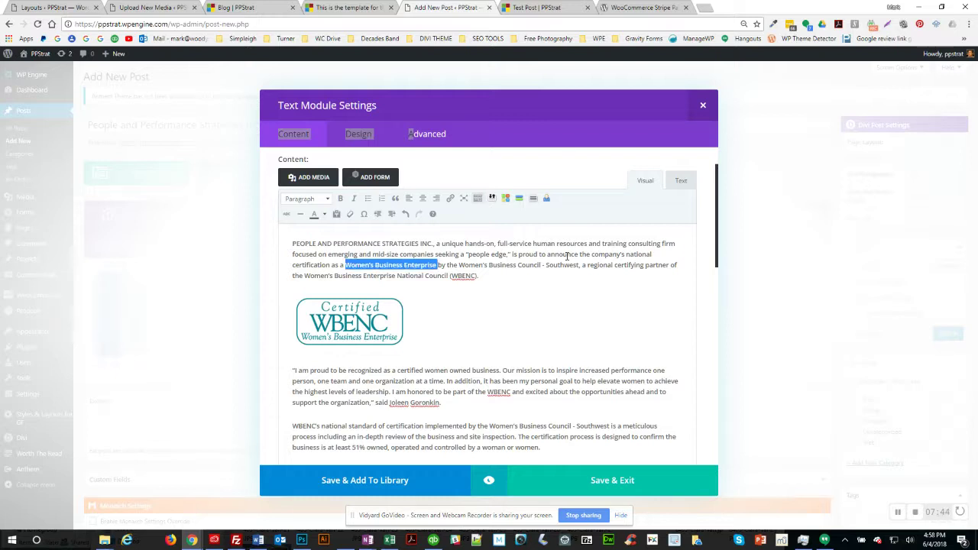
{"action": "key", "text": "Down"}
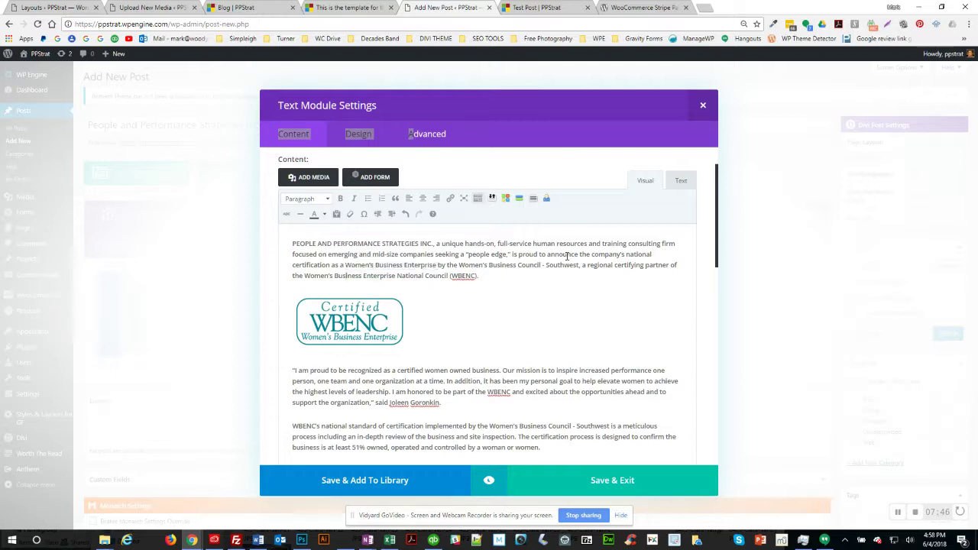
{"action": "key", "text": "Down"}
{"action": "key", "text": "Down"}
{"action": "key", "text": "Down"}
{"action": "key", "text": "Down"}
{"action": "key", "text": "Down"}
{"action": "key", "text": "Up"}
{"action": "key", "text": "Up"}
{"action": "key", "text": "Down"}
{"action": "key", "text": "Down"}
Step: Replace the trailing attribution with a closing quote plus 'said' and the speaker's full name
{"action": "left_click_drag", "start_coordinate": [375, 402], "coordinate": [440, 406]}
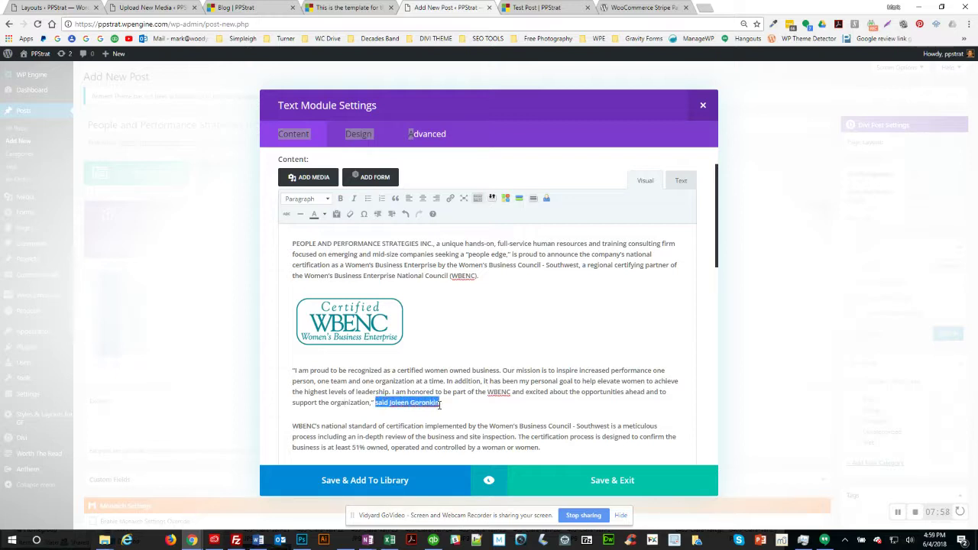
{"action": "key", "text": "BackSpace"}
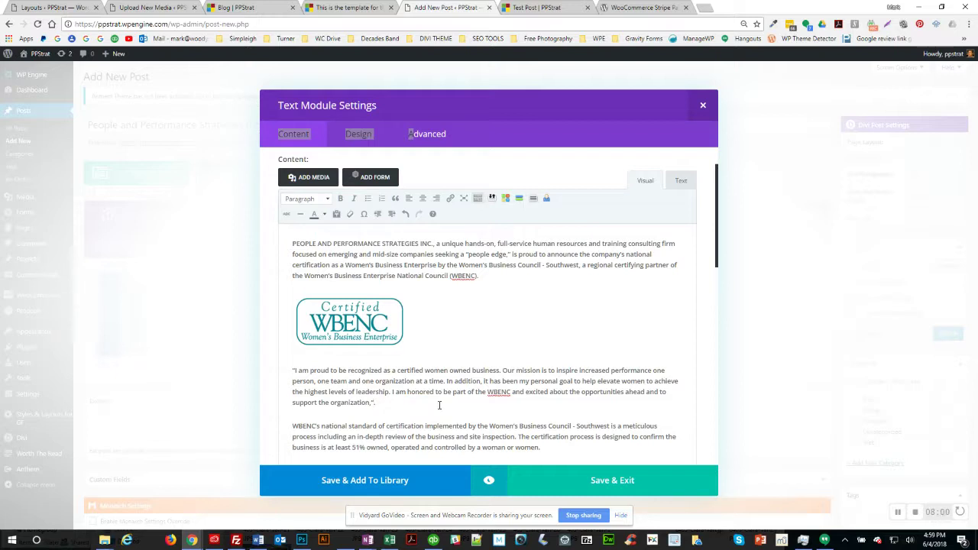
{"action": "key", "text": "BackSpace"}
{"action": "type", "text": "."}
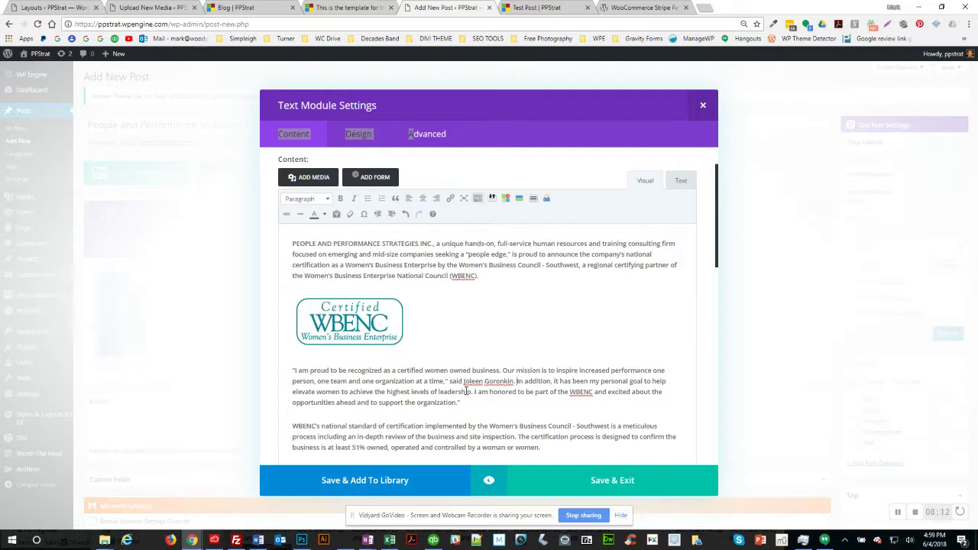
Step: Add ', CEO of People and Performance Strategies' after the name and reopen the quote at 'In addition'
{"action": "key", "text": "Left"}
{"action": "type", "text": ", CEO of"}
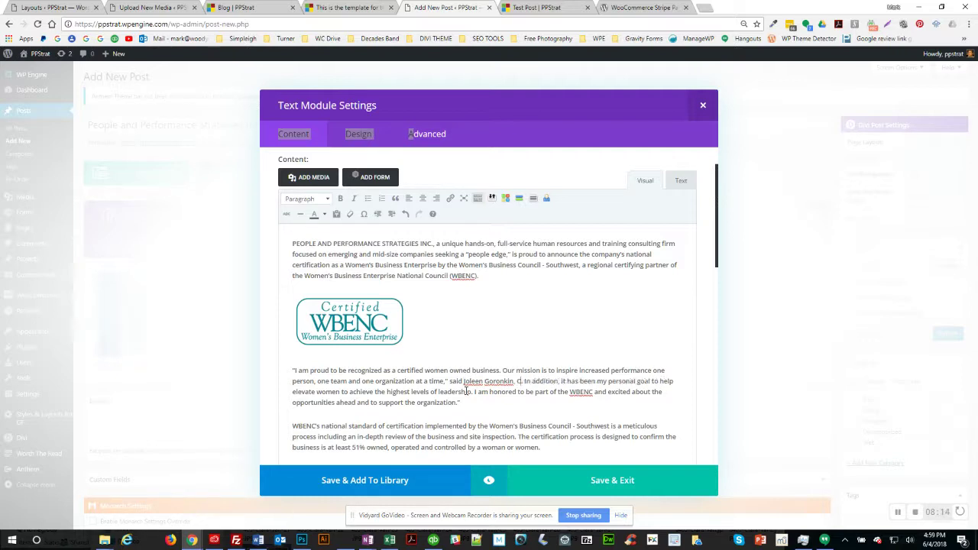
{"action": "type", "text": " People and P"}
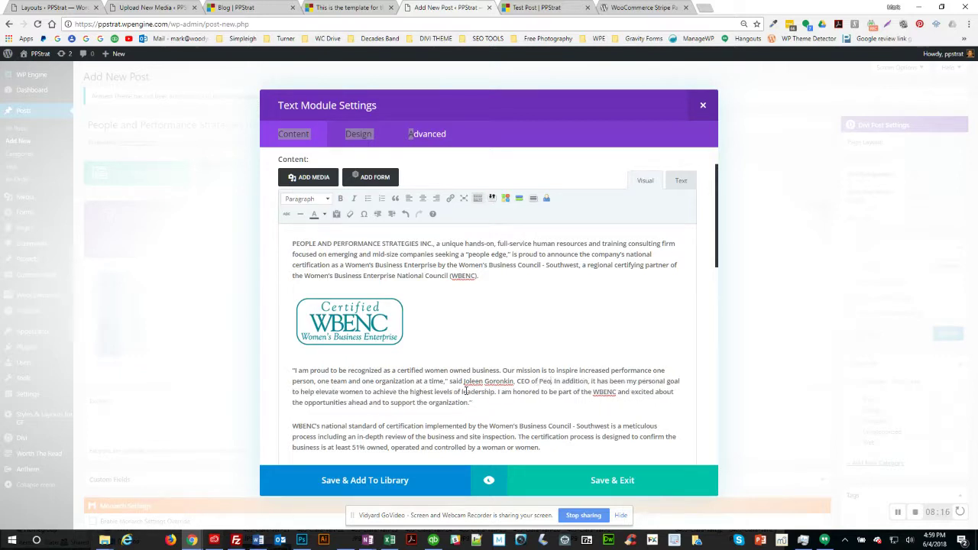
{"action": "type", "text": "erformance S"}
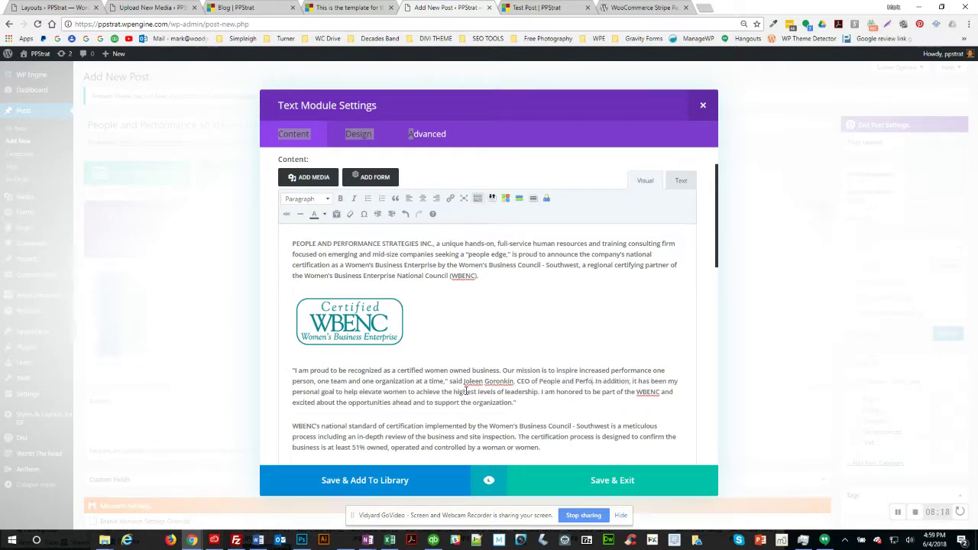
{"action": "type", "text": "trategies"}
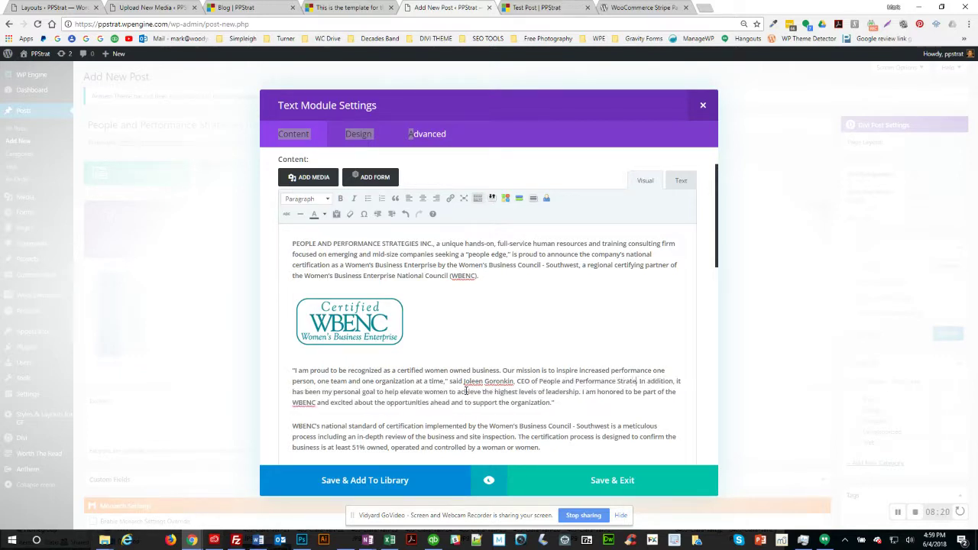
{"action": "key", "text": "Right"}
{"action": "key", "text": "Right"}
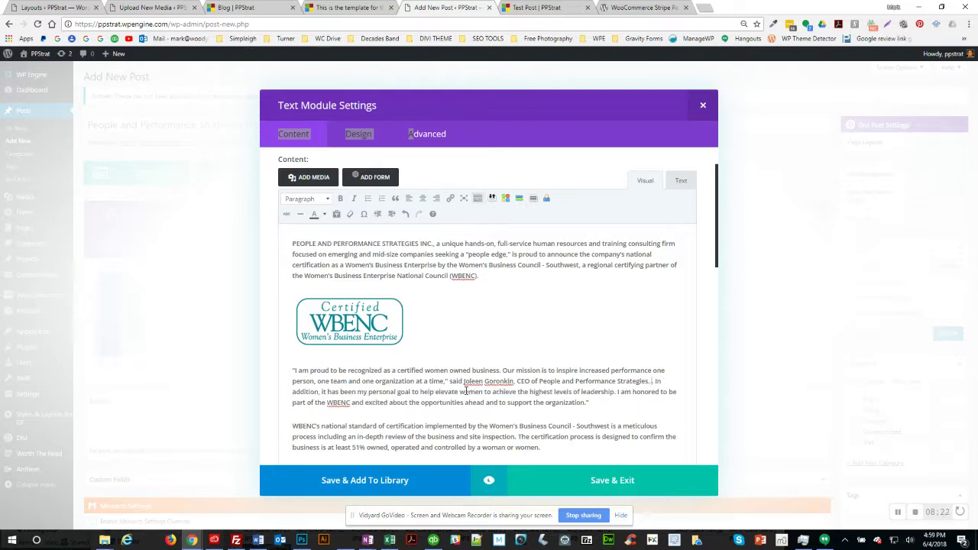
{"action": "type", "text": "\""}
{"action": "key", "text": "Delete"}
Step: Save the Text module content and exit its settings
{"action": "left_click", "coordinate": [609, 488]}
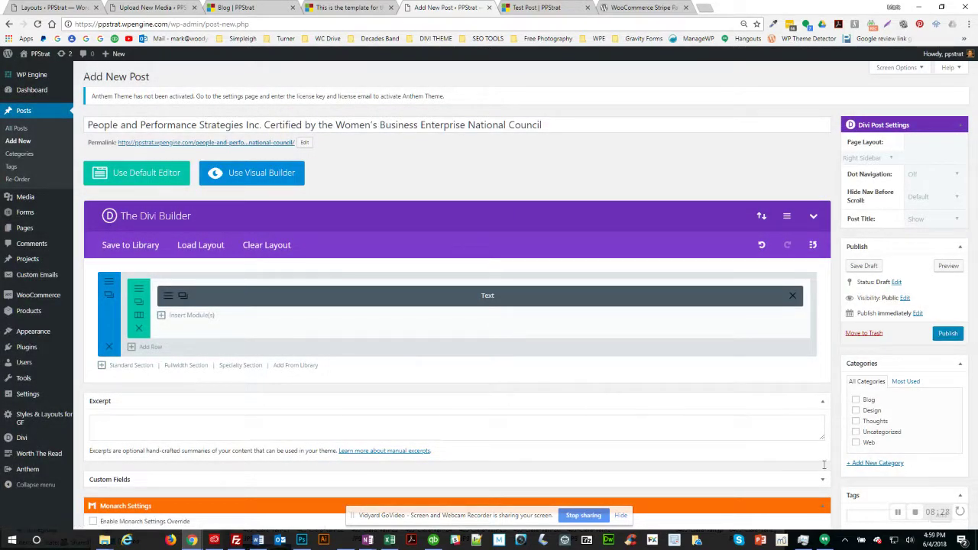
{"action": "scroll", "coordinate": [699, 471], "scroll_direction": "down", "scroll_amount": 3}
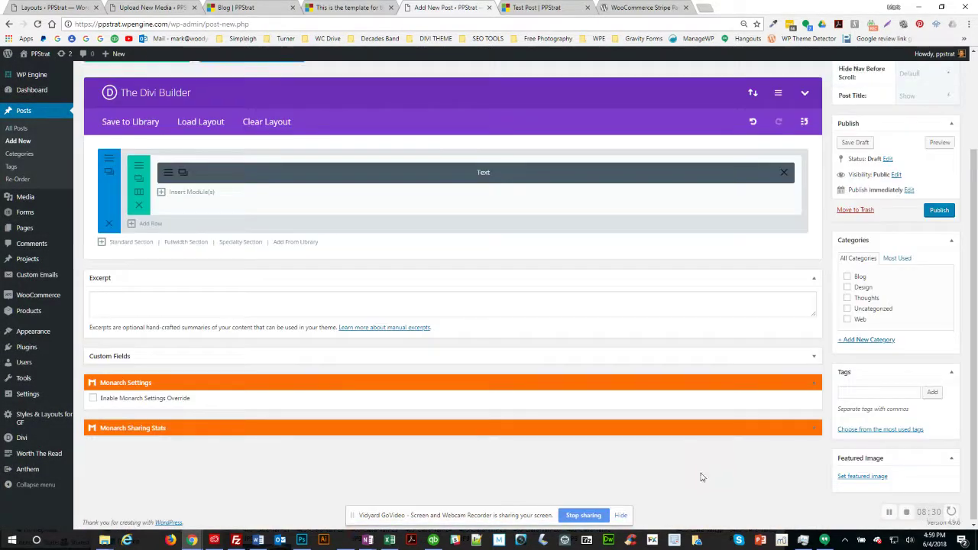
{"action": "scroll", "coordinate": [701, 477], "scroll_direction": "up", "scroll_amount": 3}
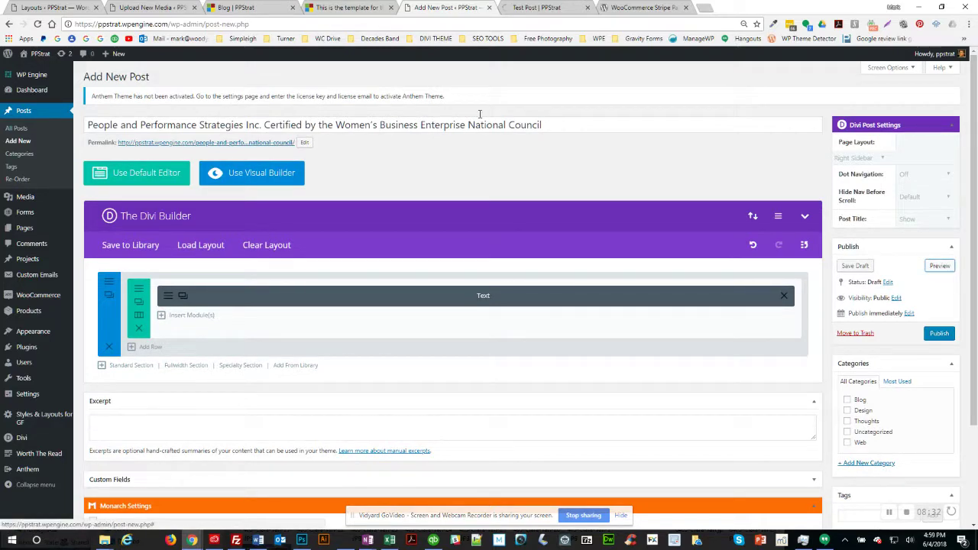
Step: Preview the post and scroll through its title, WBENC logo, body text and sub-heads
{"action": "left_click", "coordinate": [531, 9]}
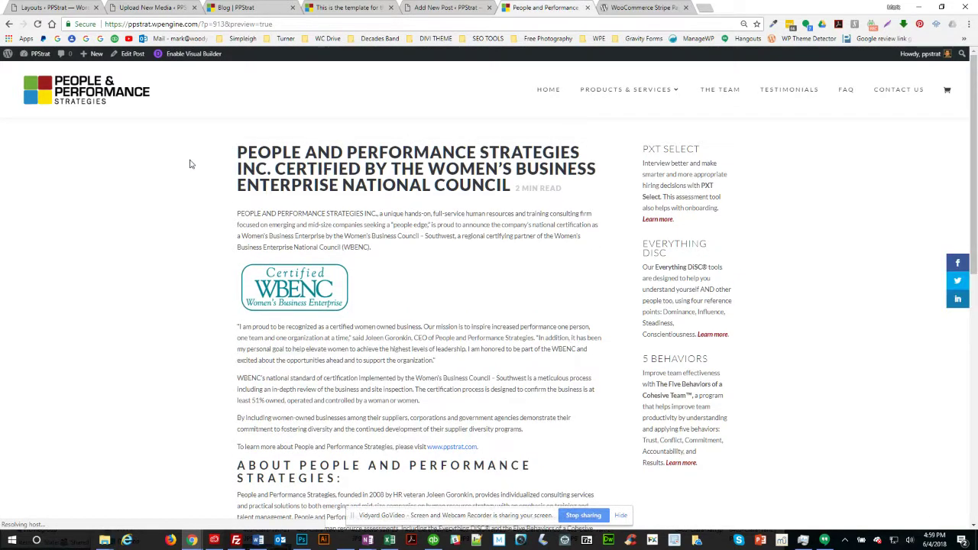
{"action": "scroll", "coordinate": [464, 312], "scroll_direction": "down", "scroll_amount": 5}
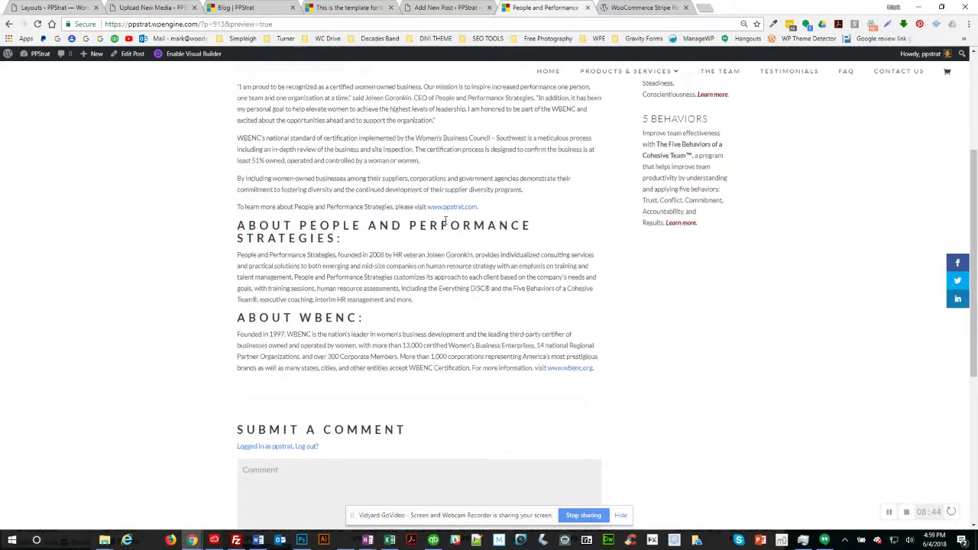
{"action": "scroll", "coordinate": [320, 234], "scroll_direction": "up", "scroll_amount": 4}
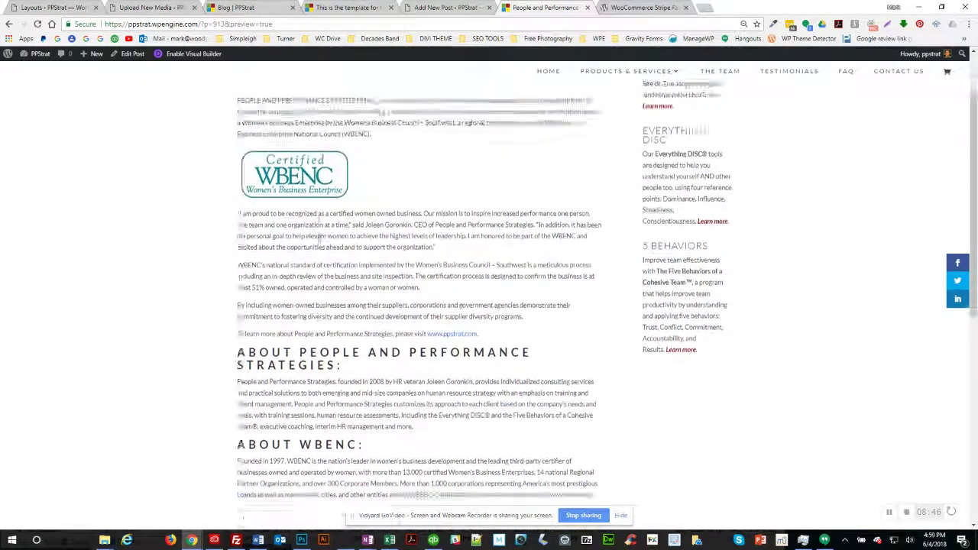
{"action": "scroll", "coordinate": [824, 393], "scroll_direction": "up", "scroll_amount": 1}
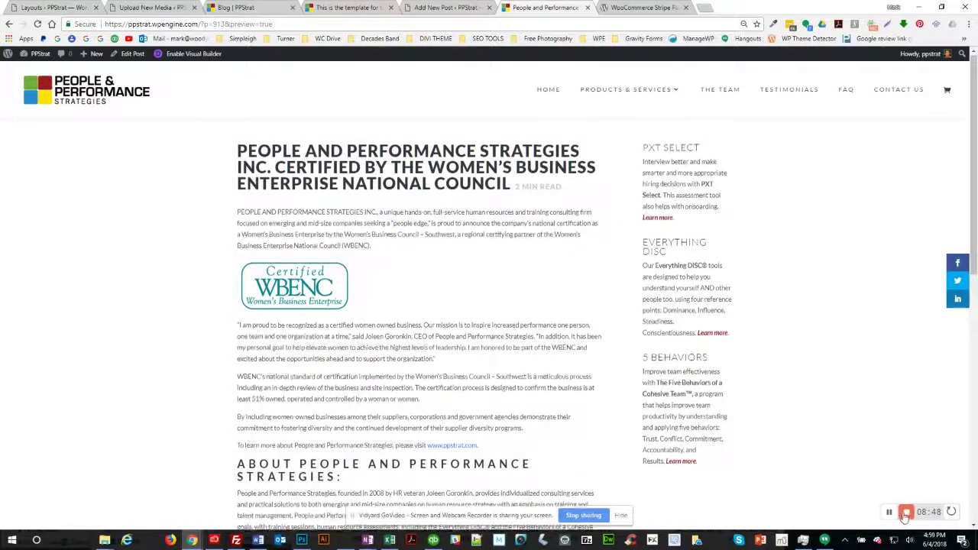